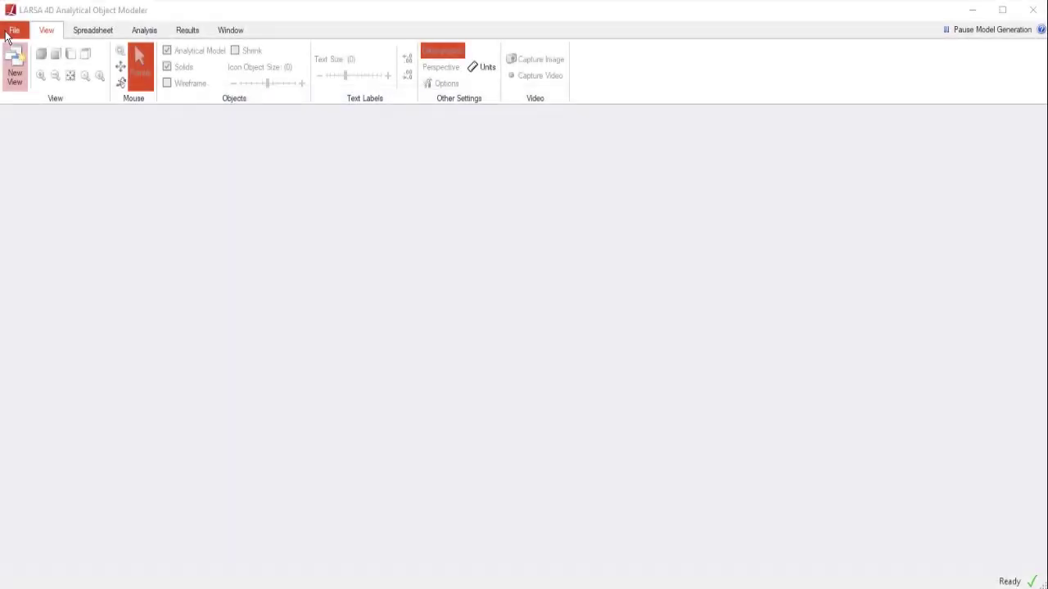
Start a new project of type Concrete Bridge Modeler from the File menu
click(14, 30)
click(60, 60)
click(394, 219)
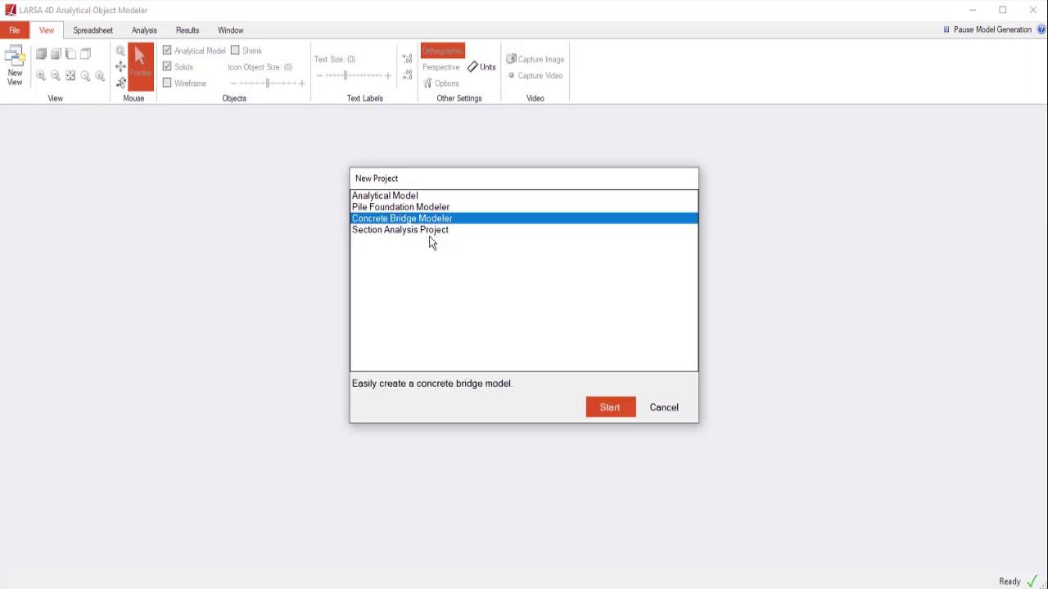
click(610, 408)
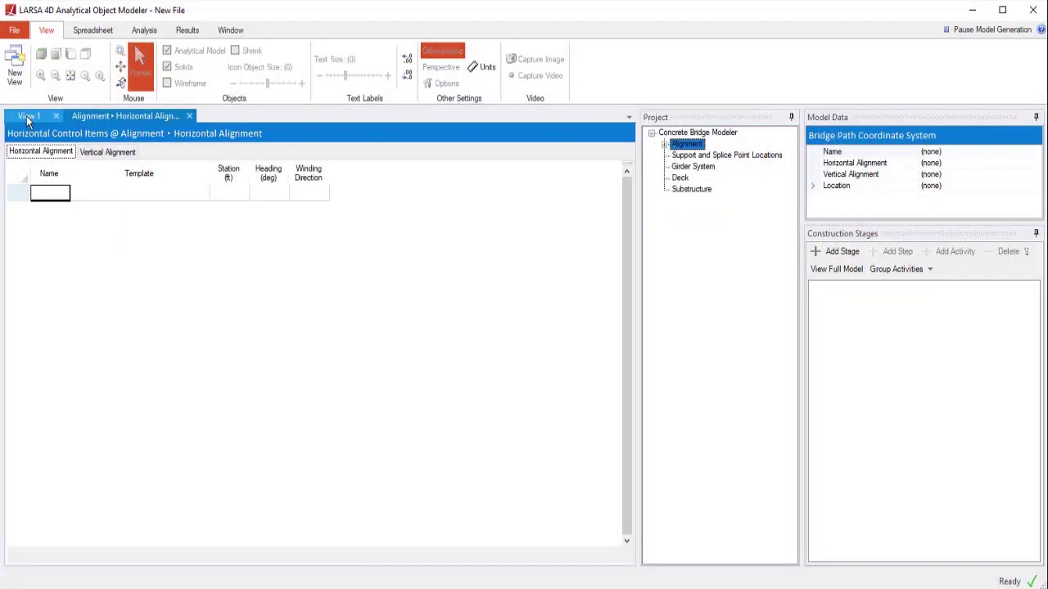
Dock the 3D view below the table and add a Horizontal Control Point at station 593800
drag(29, 120, 320, 369)
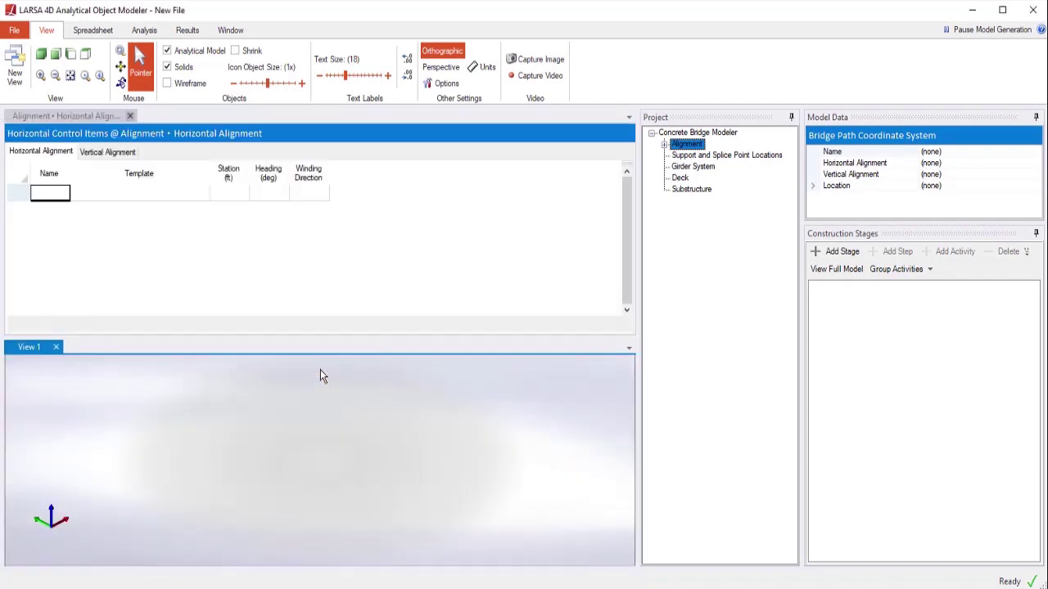
click(117, 193)
click(118, 192)
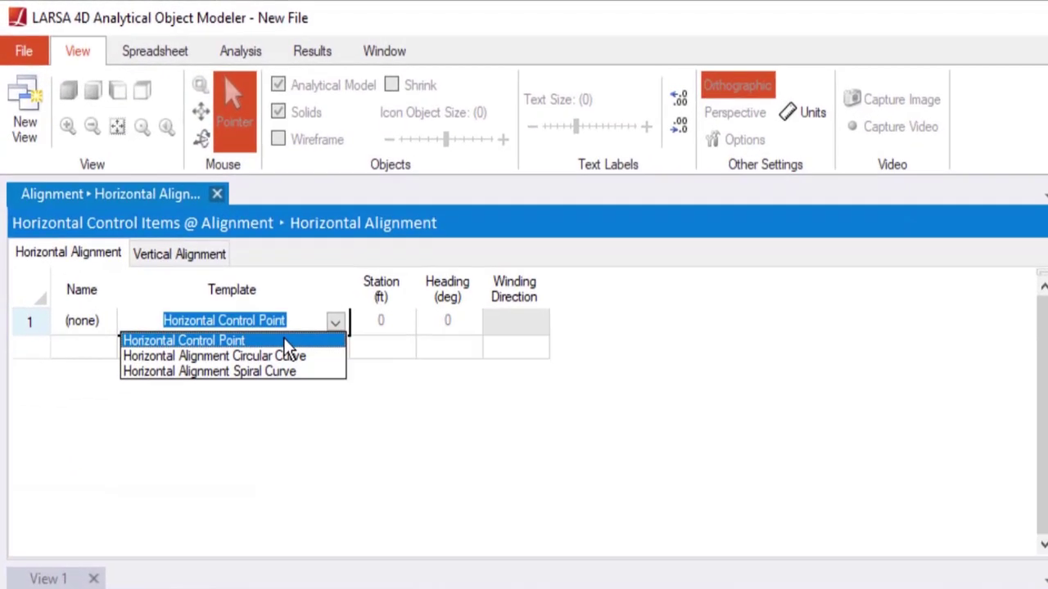
click(286, 342)
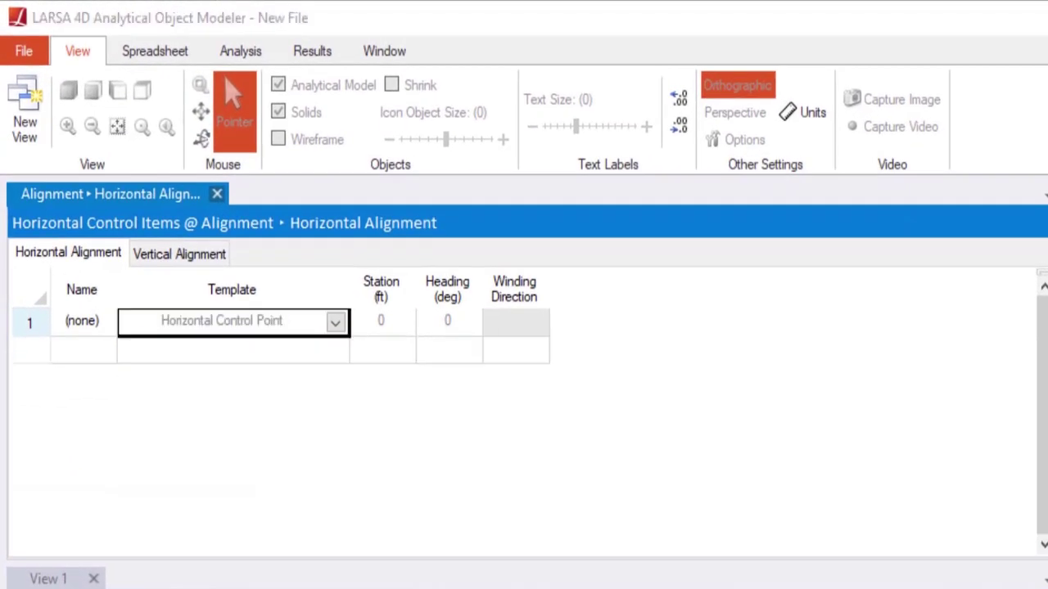
click(387, 322)
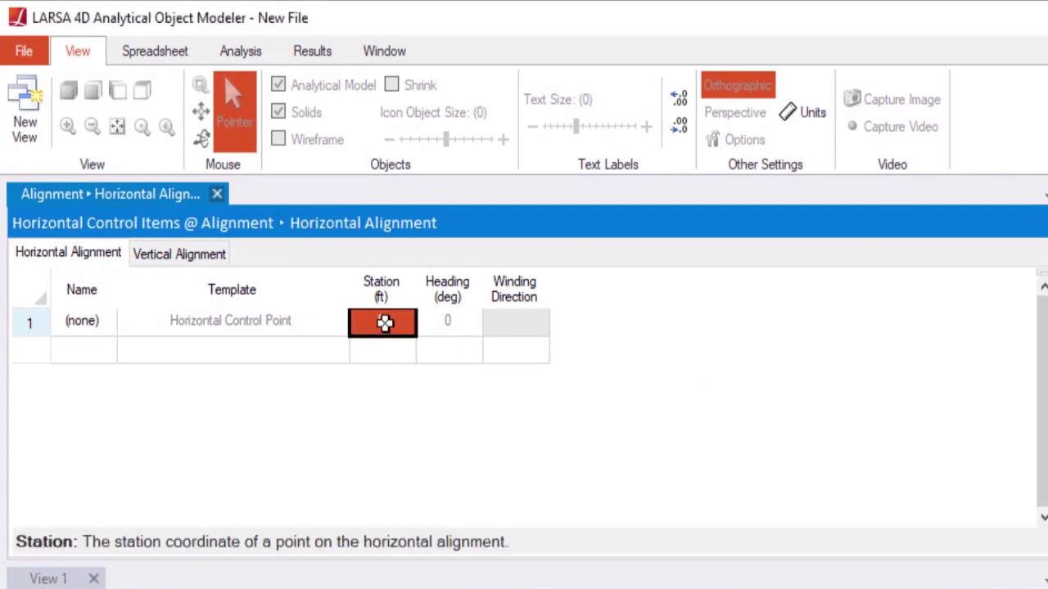
text(593800)
Add a second Horizontal Control Point at station 593946
click(194, 352)
click(194, 352)
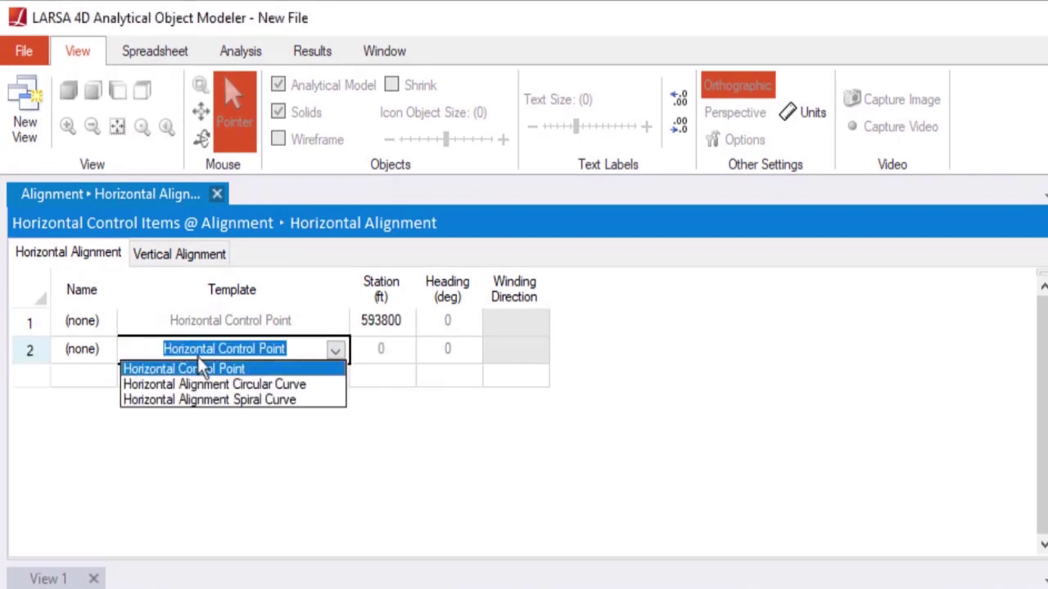
click(267, 370)
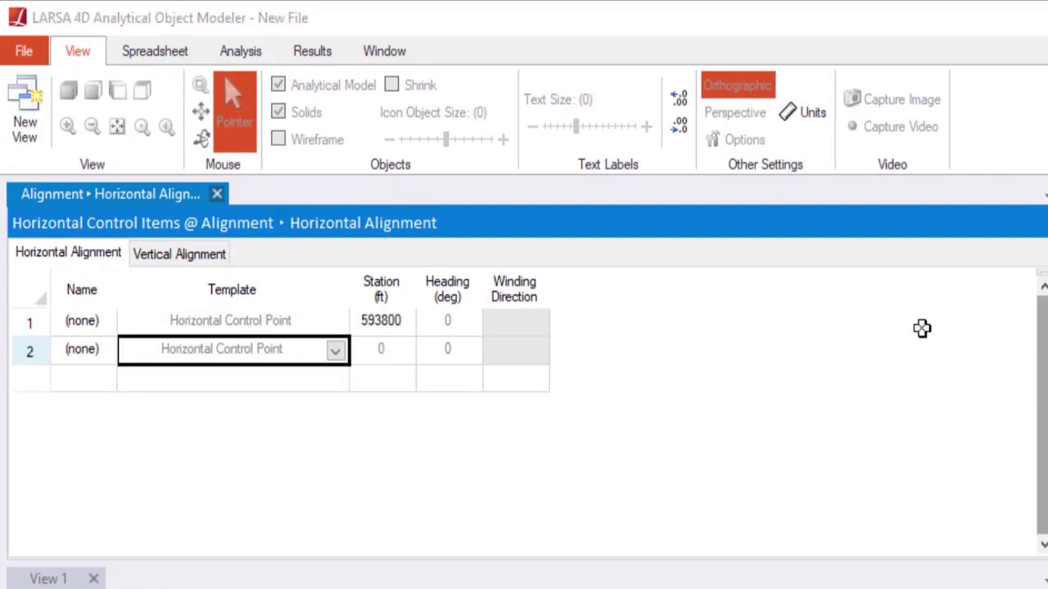
click(399, 355)
text(593946)
Add a third Horizontal Control Point at station 595424 with heading 73.633
click(264, 380)
click(202, 396)
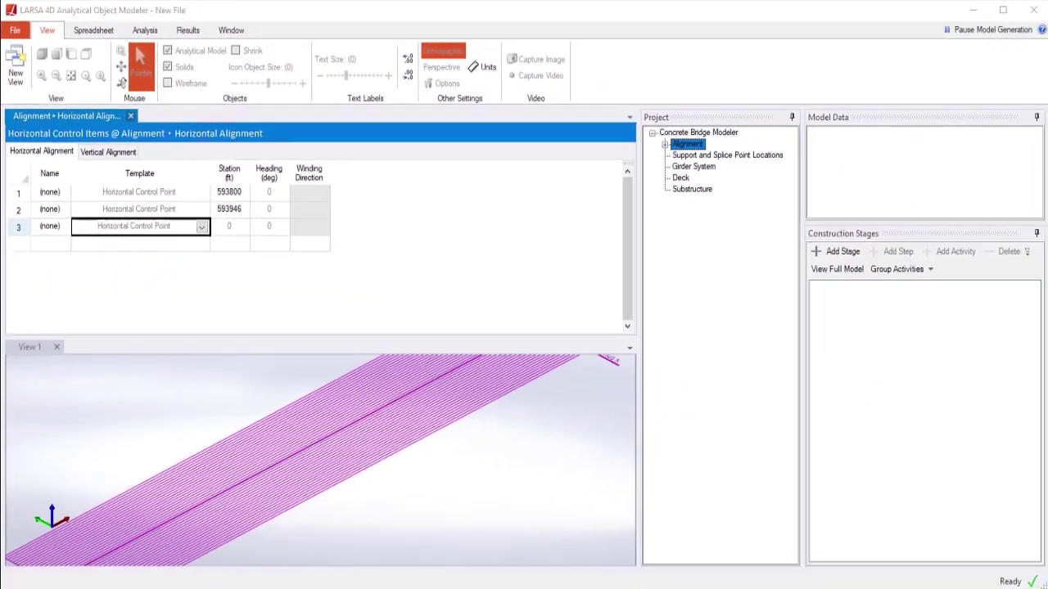
click(381, 377)
text(595424)
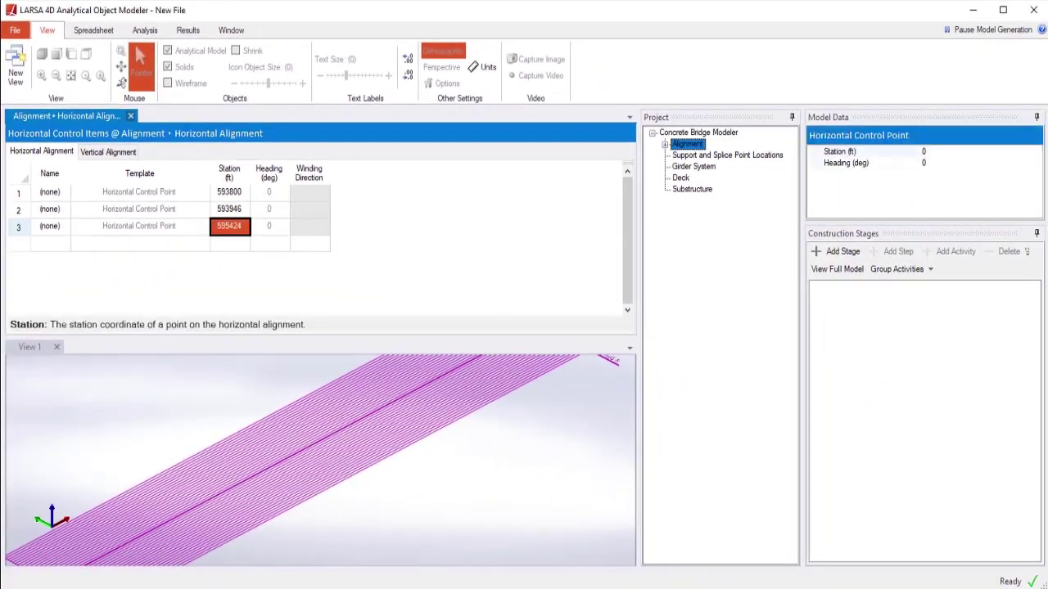
key(Tab)
text(73.633)
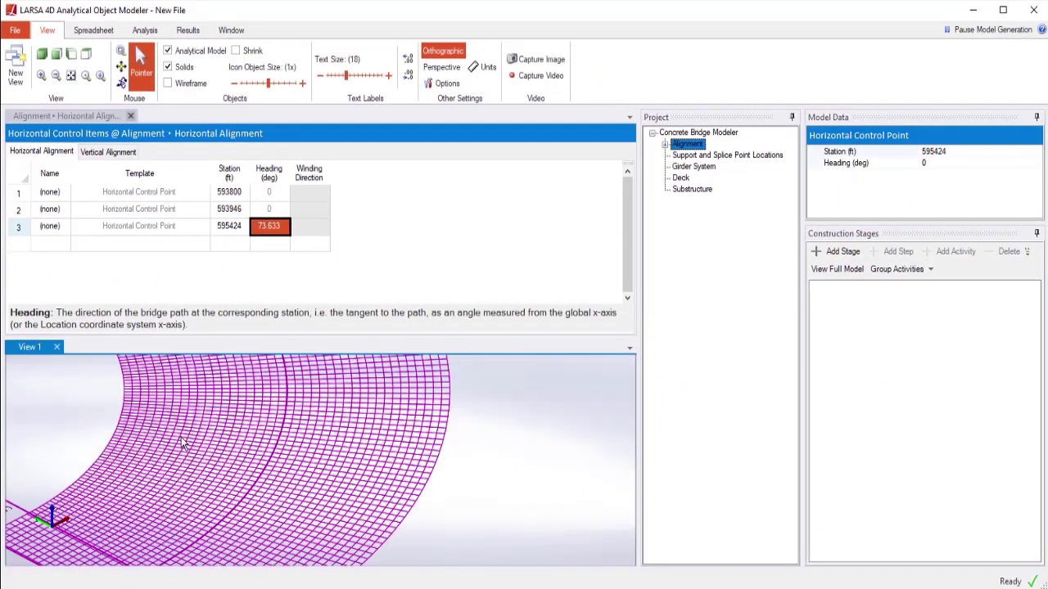
scroll(434, 432, down, 5)
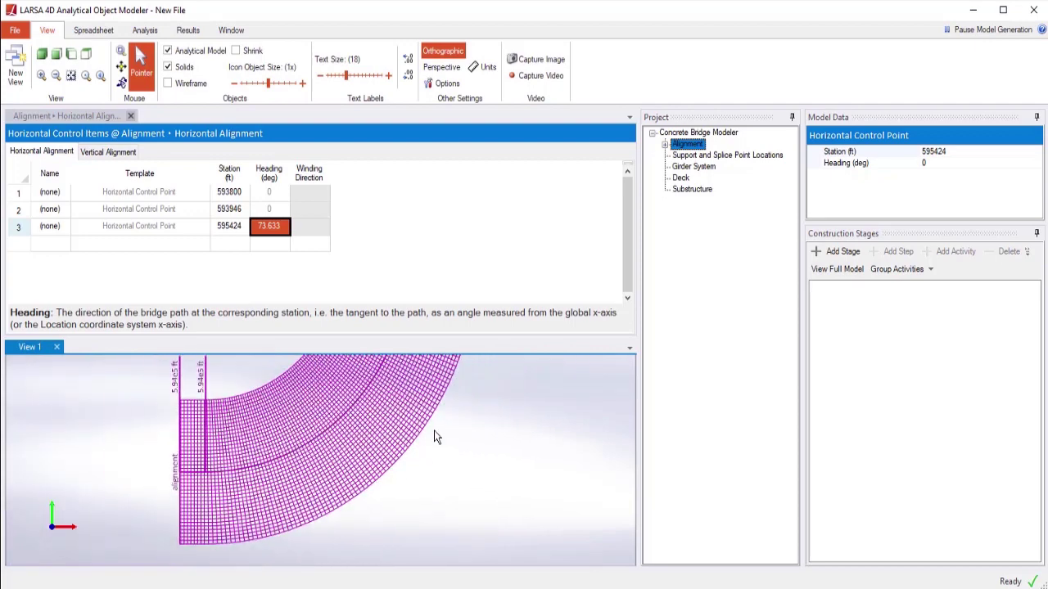
middle_drag(494, 442, 531, 422)
Paste five vertical control points, stations 593800–595220, elevations 573.73–610.56 ft, with grades
click(108, 152)
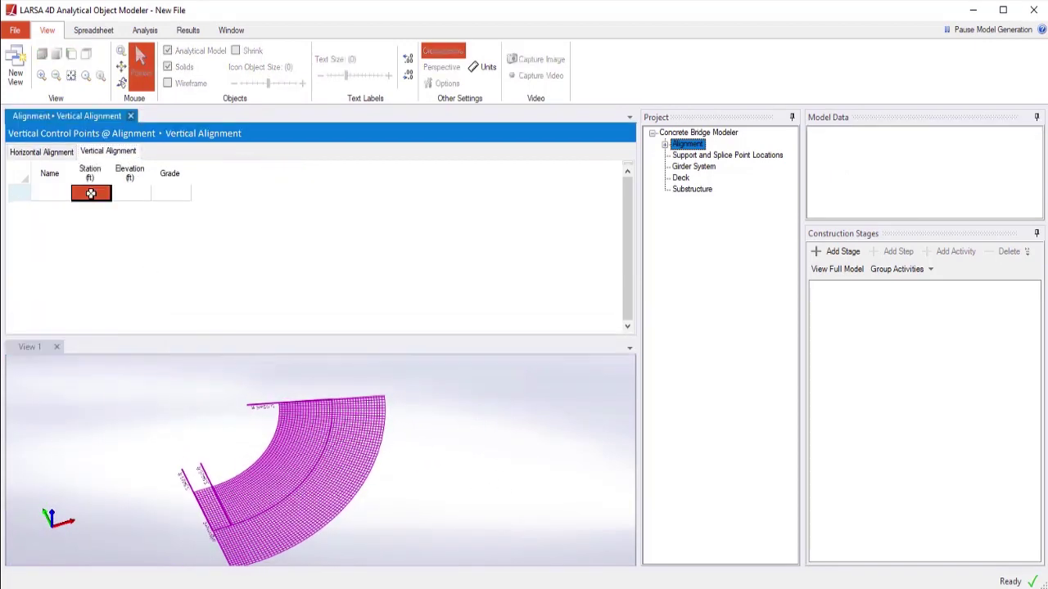
key(Right)
text(573.73	0.0396 596.7	0.0396 610.56	0.0396 598.31	-0.035 593.41	-0.035)
scroll(442, 432, down, 2)
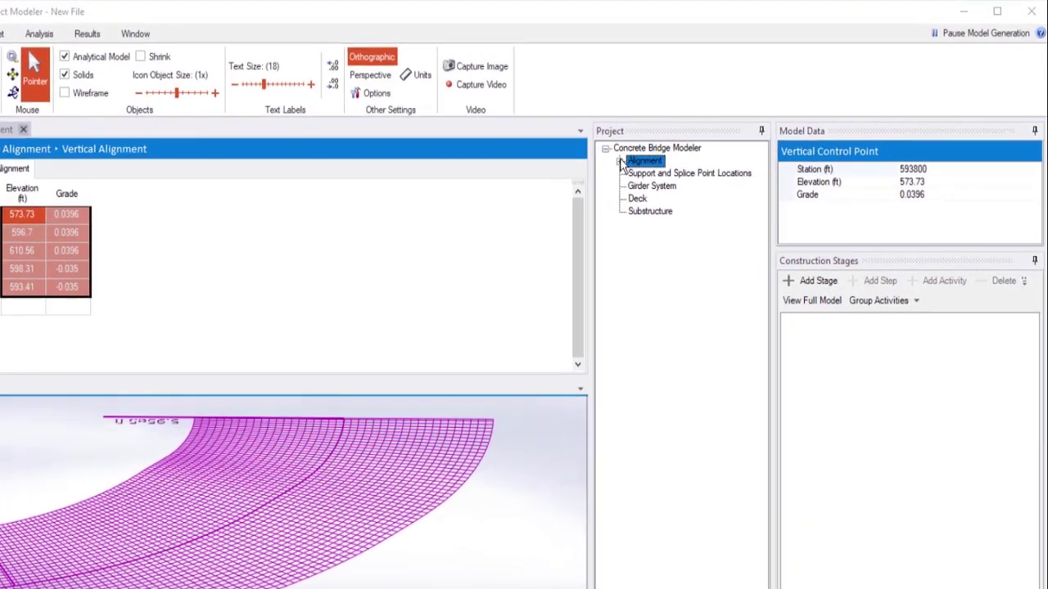
double_click(686, 145)
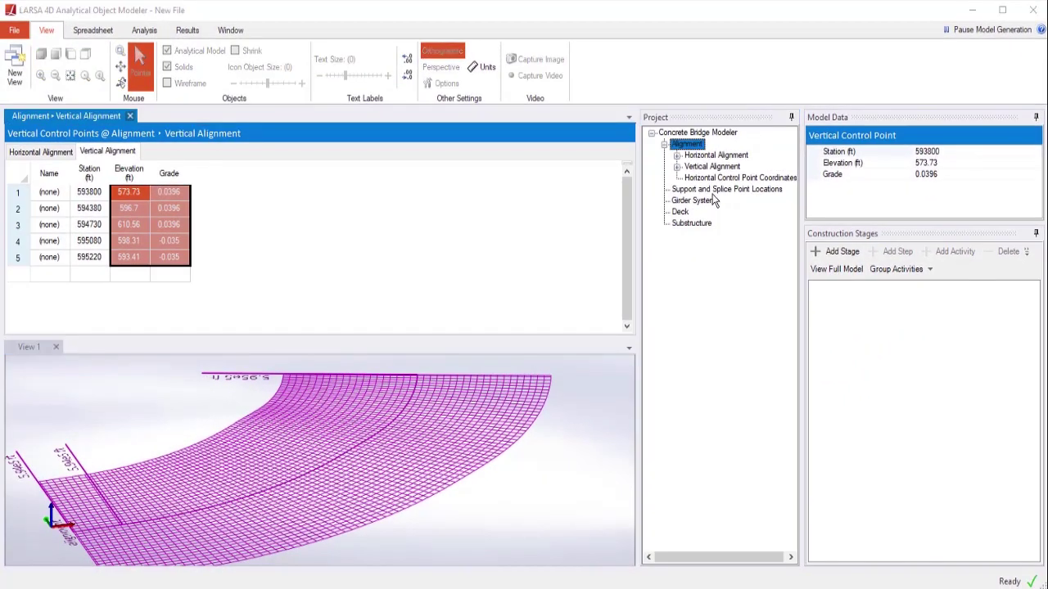
Paste six support and splice point locations with their stations
double_click(712, 193)
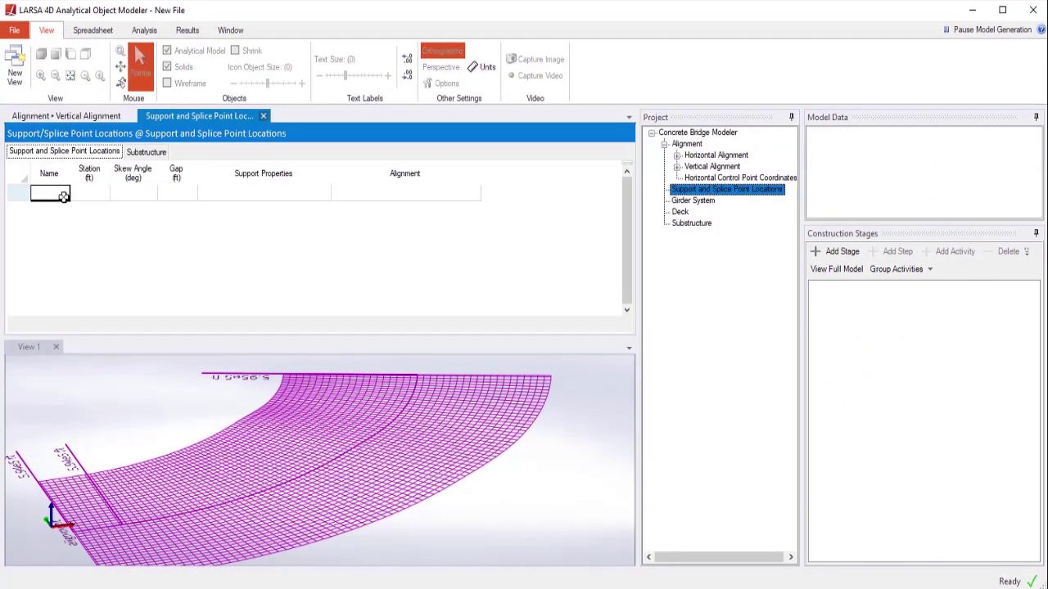
drag(63, 197, 88, 195)
text(Location 1	594461 Location 2	594553 Location 3	594670 Location 4	594825 Location 5	594934 Location 6	595083)
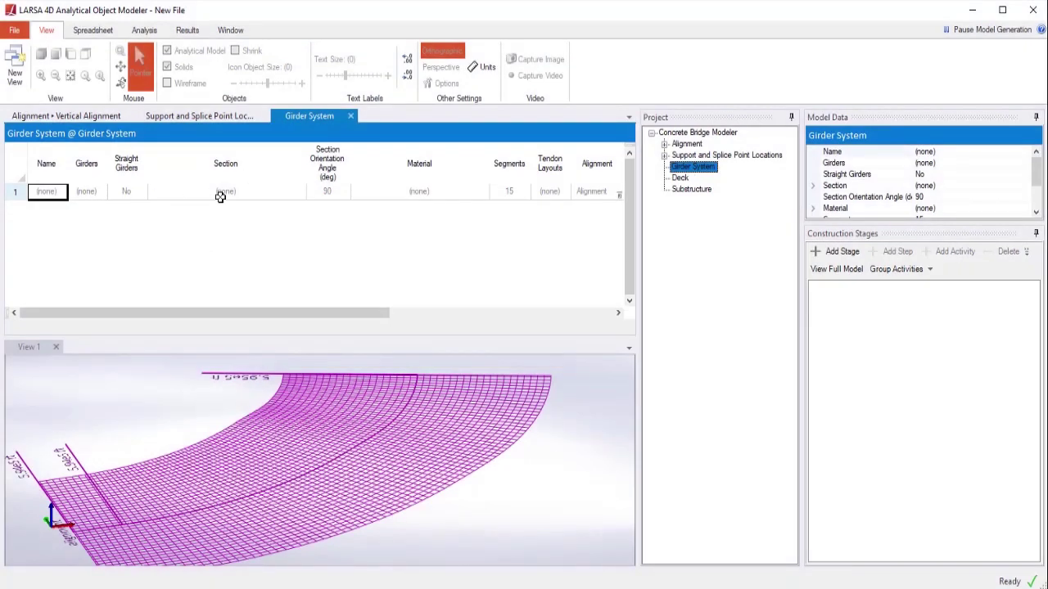
Inspect the Girder System table's Section, Girders, Material and Tendon Layouts columns
click(235, 193)
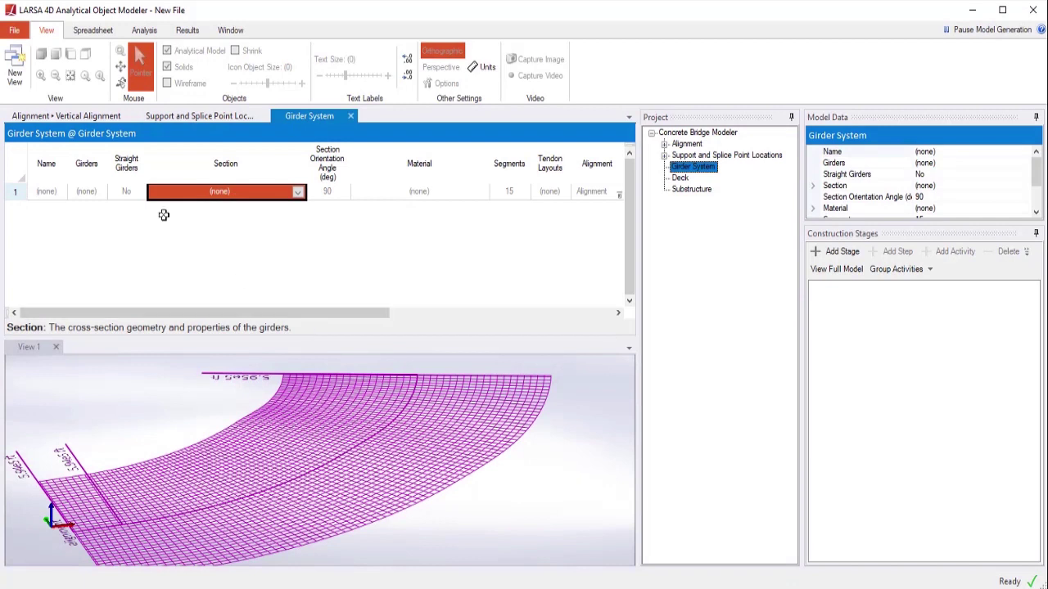
click(82, 191)
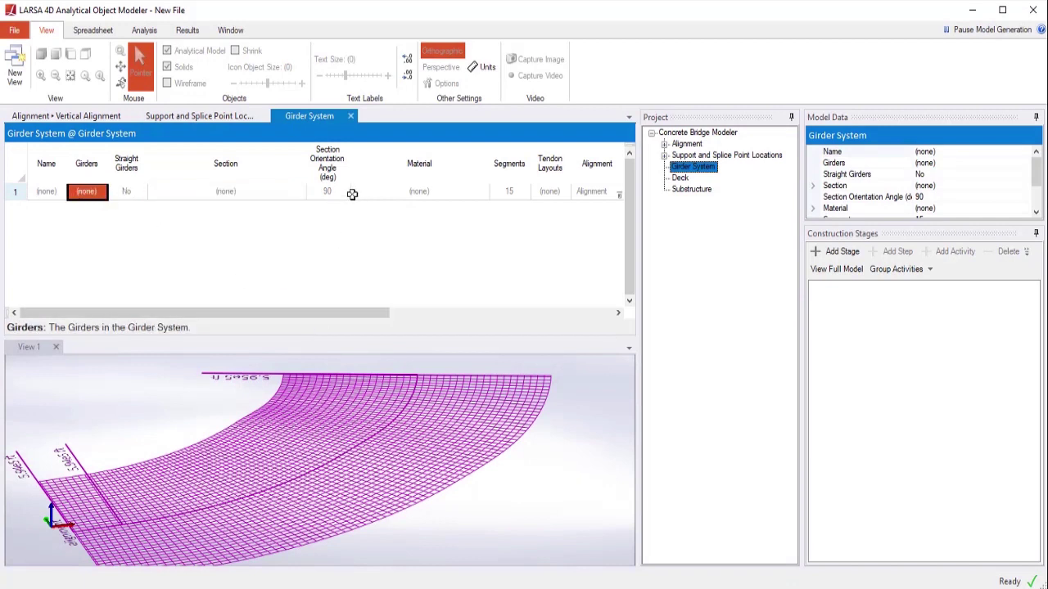
click(376, 193)
drag(368, 319, 603, 306)
click(431, 191)
drag(426, 315, 210, 316)
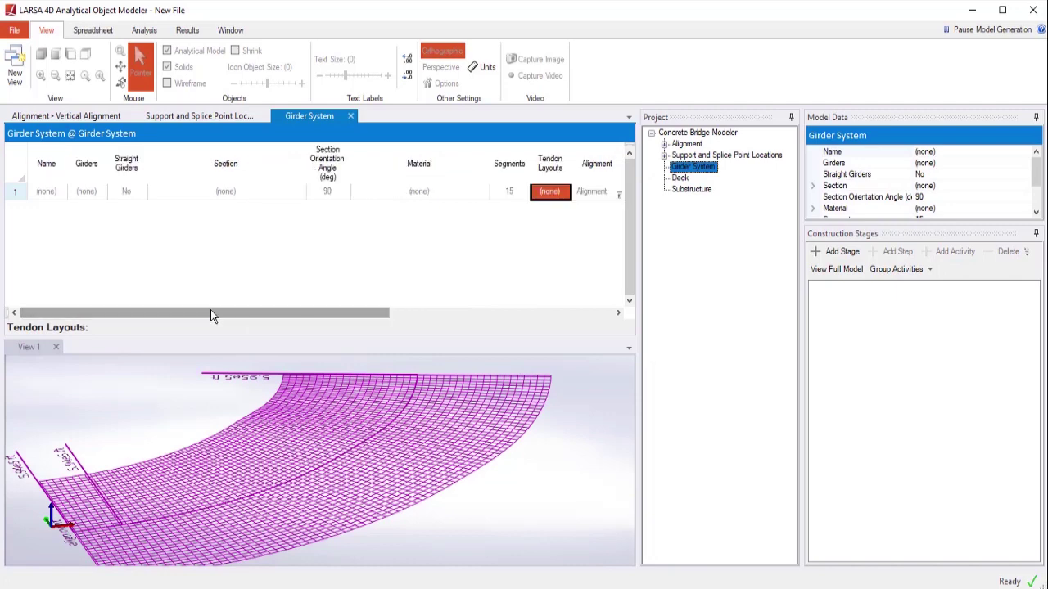
click(241, 228)
Create a Custom Solid Shape Section for the girders and paste its I-girder shape points
right_click(235, 194)
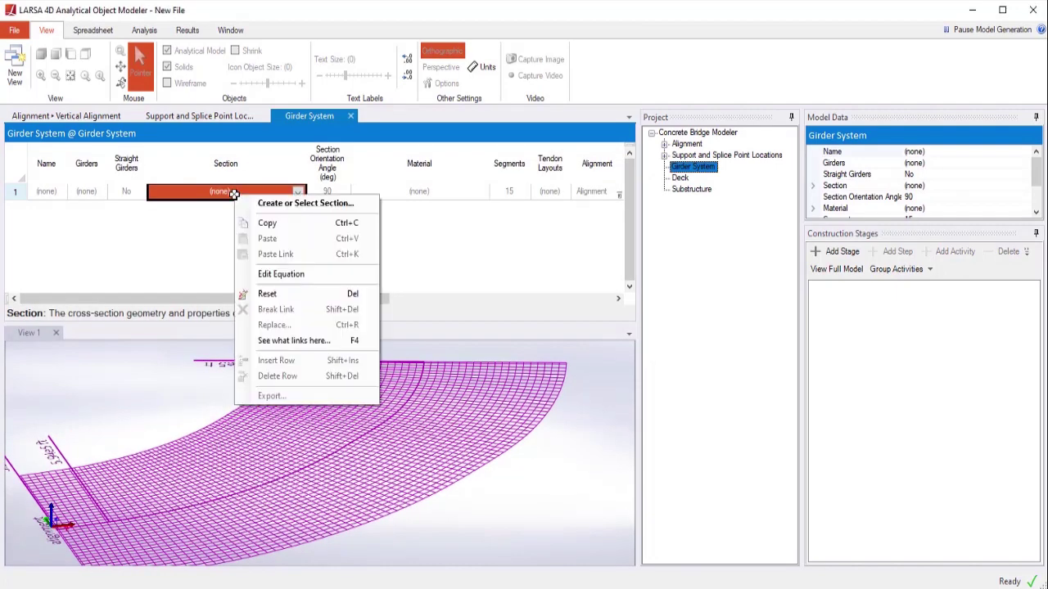
click(287, 206)
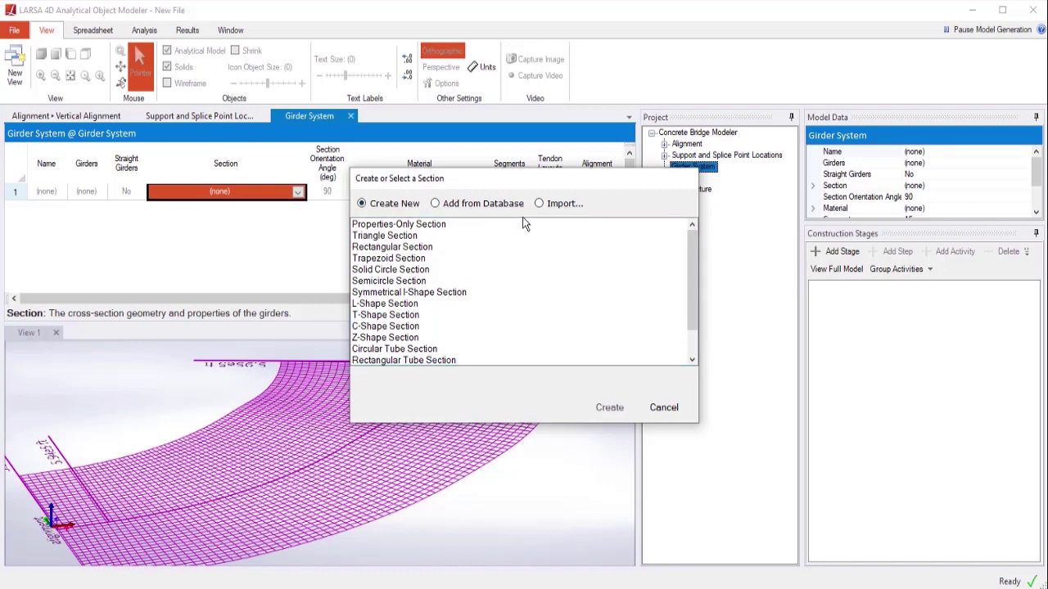
click(609, 407)
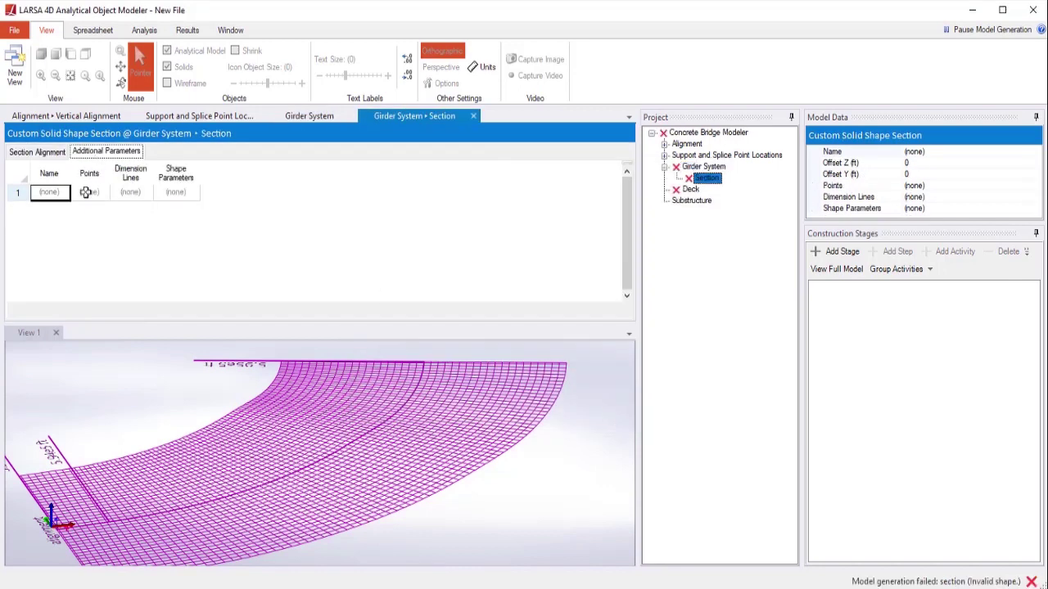
double_click(85, 191)
key(ctrl+v)
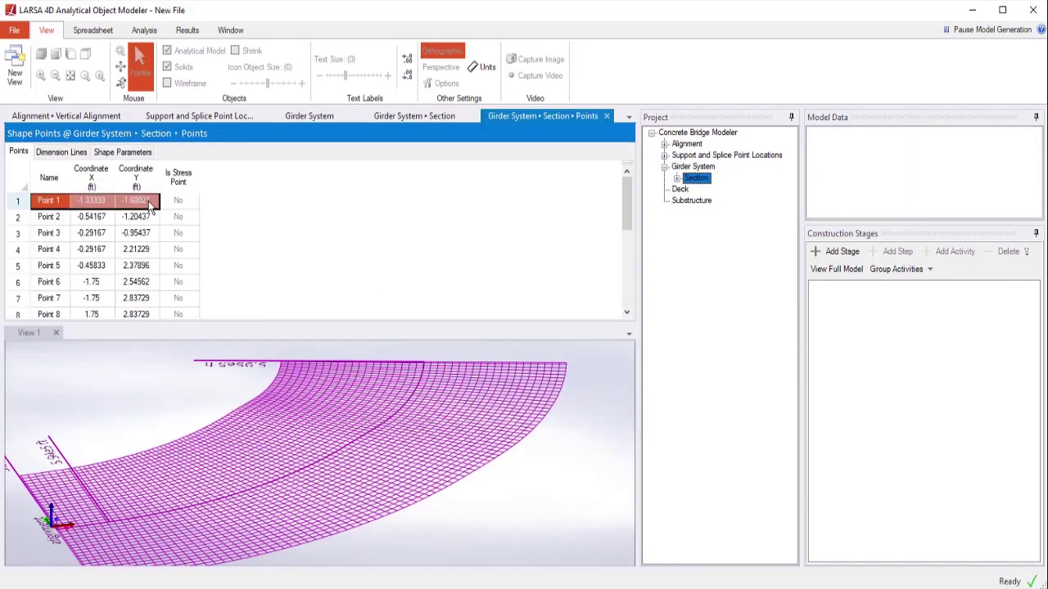
In a drawing of the section, set Point 8's Is Stress Point to Yes
right_click(698, 185)
click(739, 256)
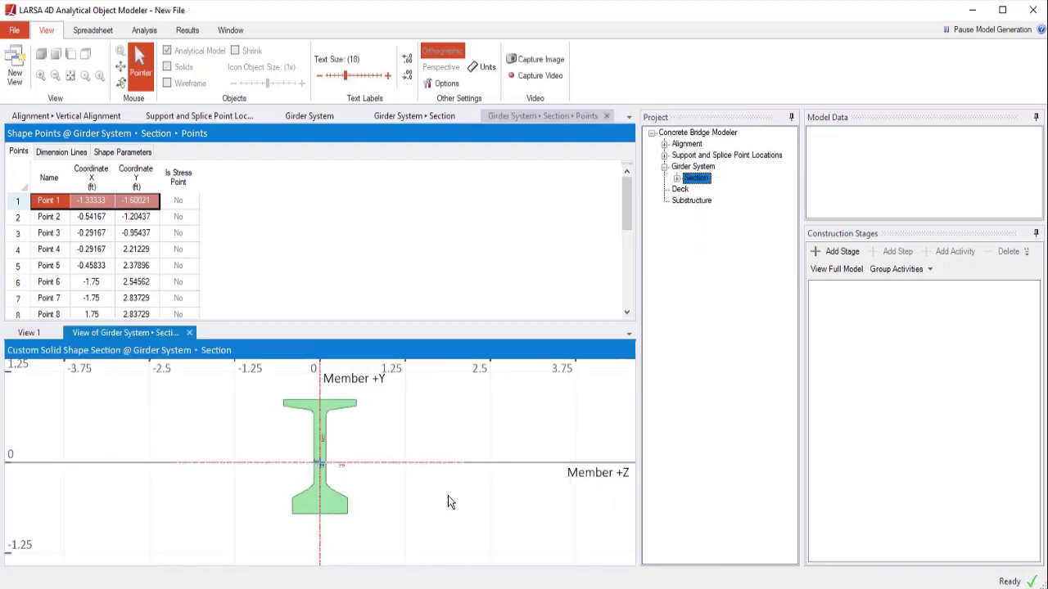
drag(398, 324, 398, 240)
scroll(446, 457, up, 4)
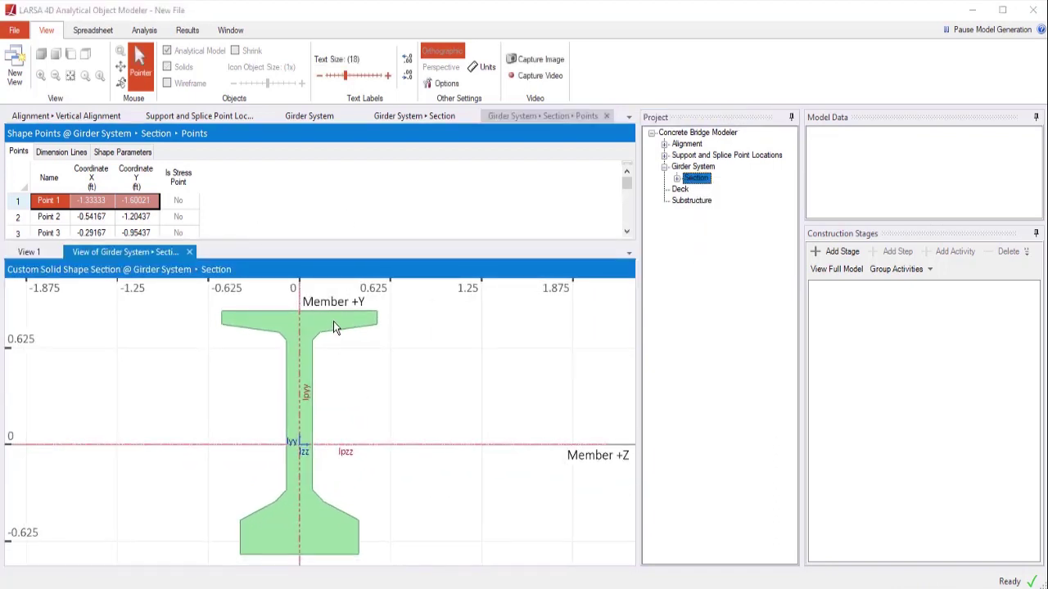
click(437, 312)
click(179, 200)
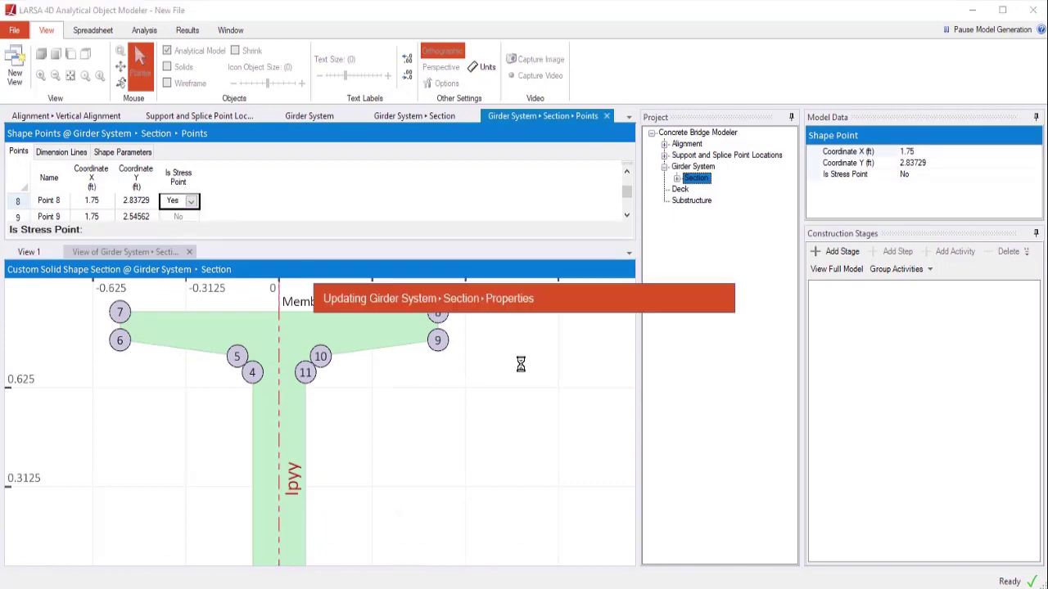
click(191, 200)
click(180, 221)
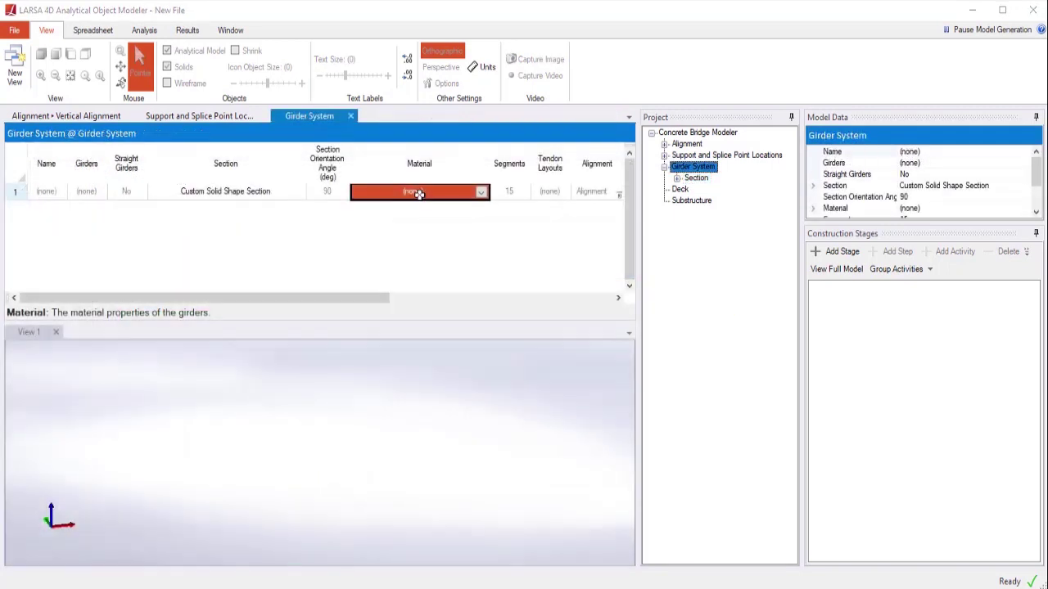
Import a concrete material from the built-in database as the girder material
right_click(418, 193)
click(475, 208)
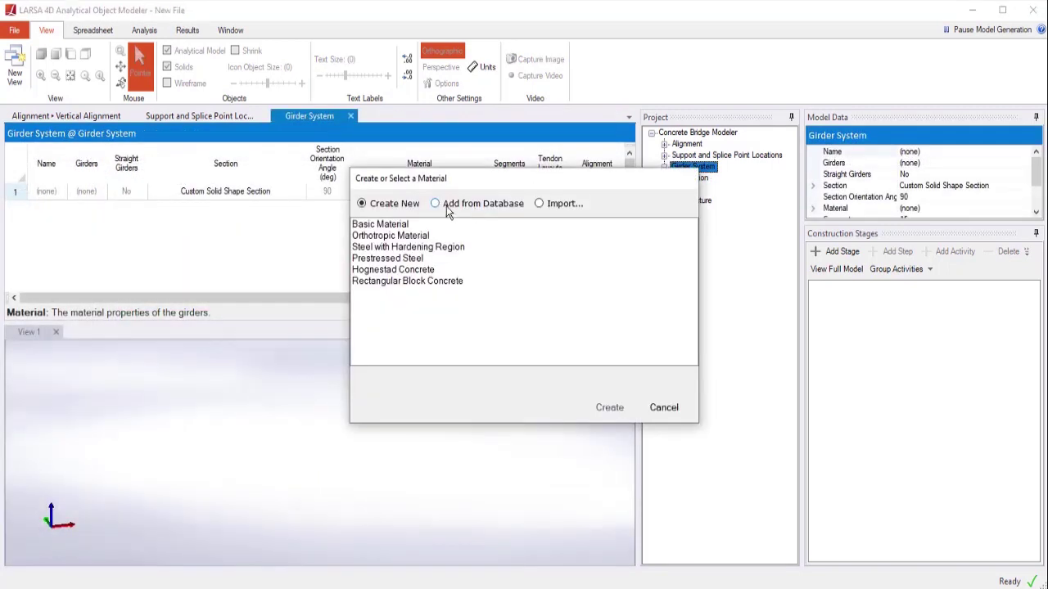
click(436, 204)
click(372, 235)
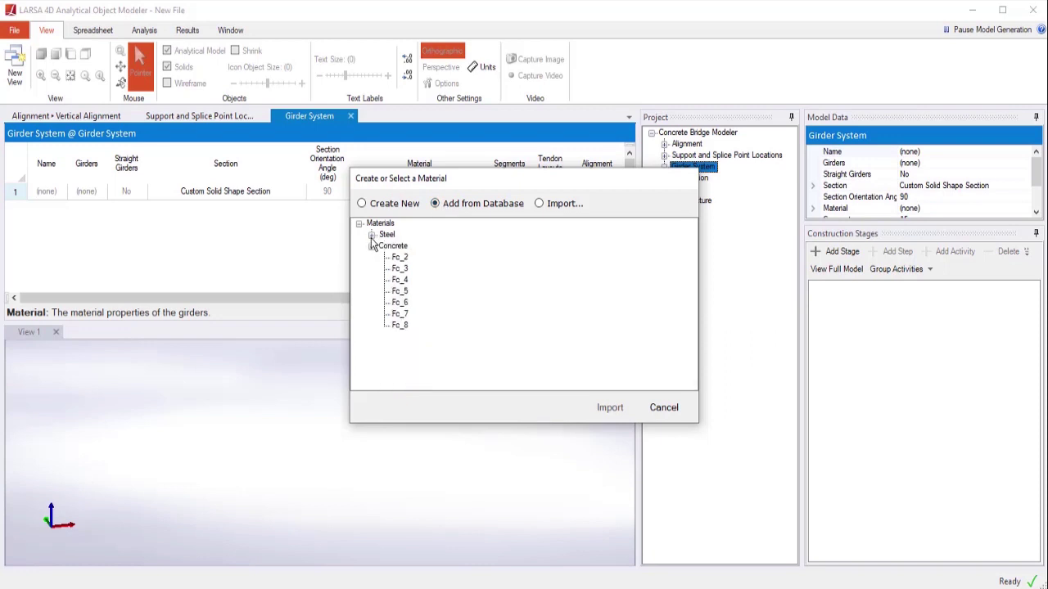
click(401, 280)
click(610, 407)
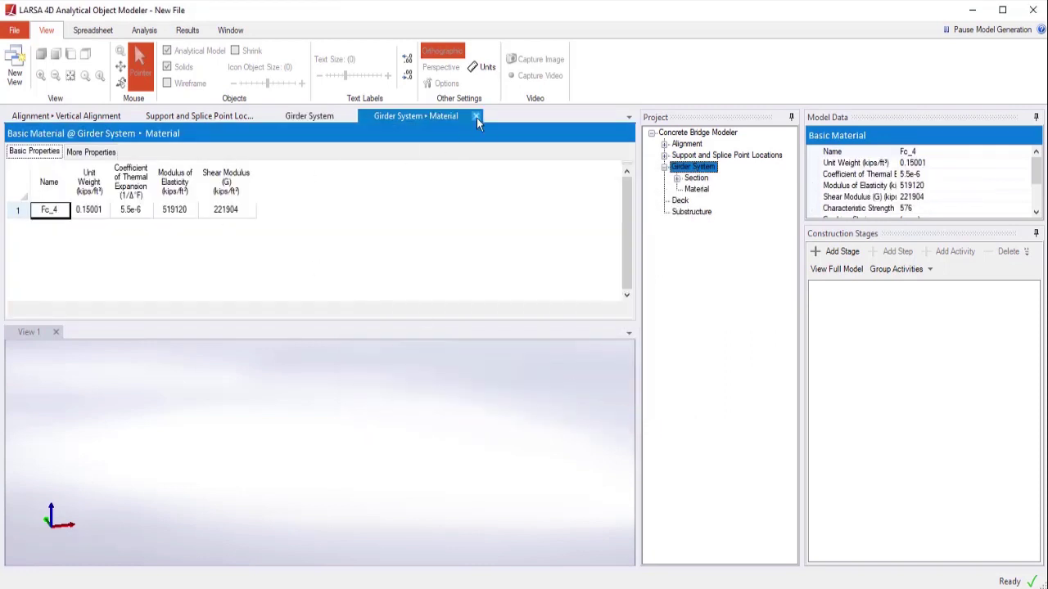
click(476, 117)
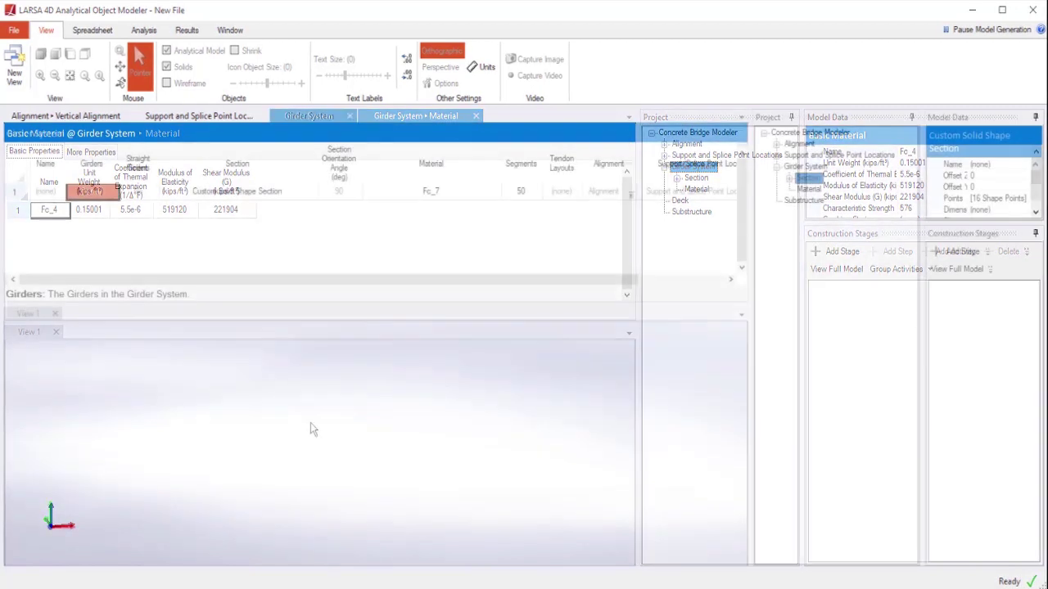
Add girder G1 from station 594461 to 595083 at a 7 ft offset
click(92, 191)
drag(54, 208, 227, 211)
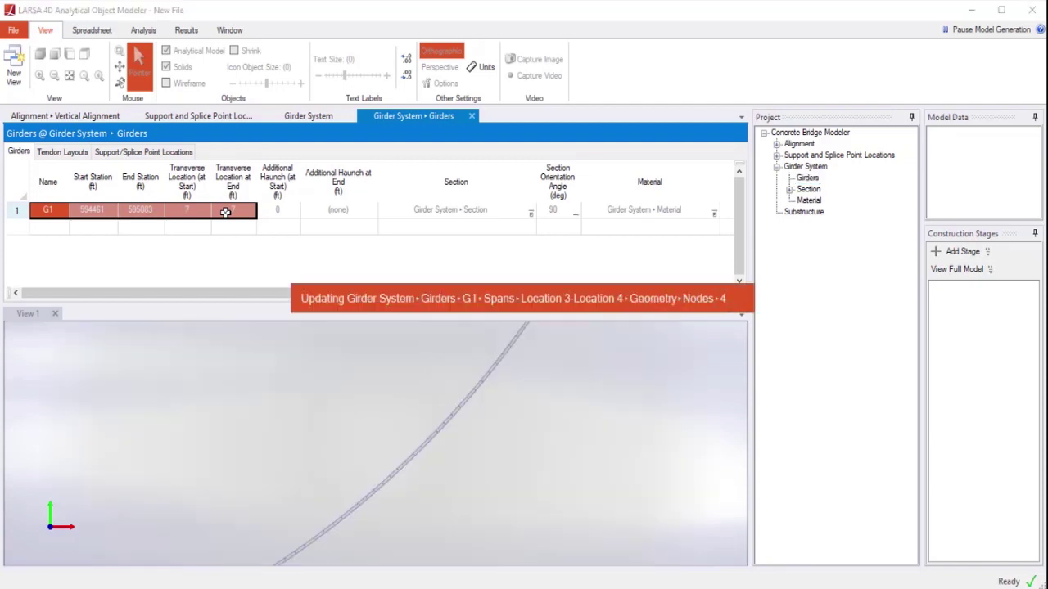
middle_drag(336, 517, 414, 421)
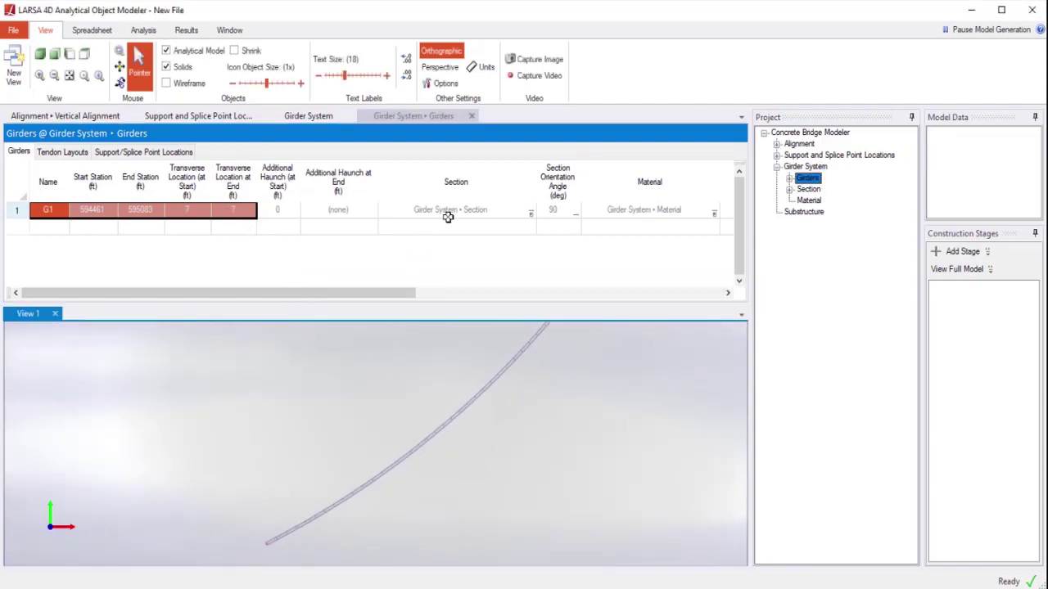
drag(377, 290, 647, 281)
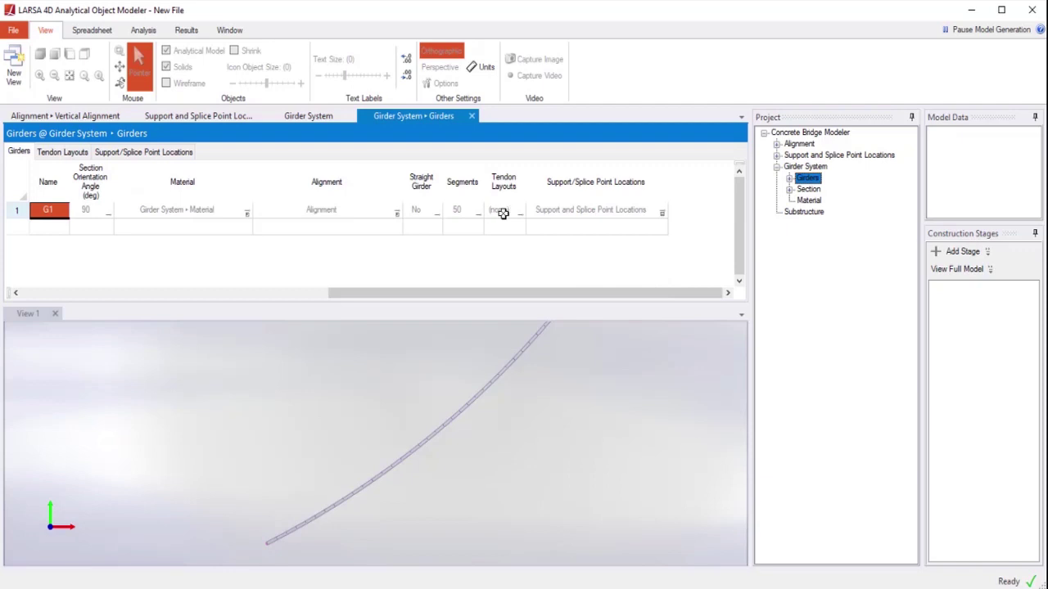
Set the girder system's Straight Girders option to Yes
click(430, 211)
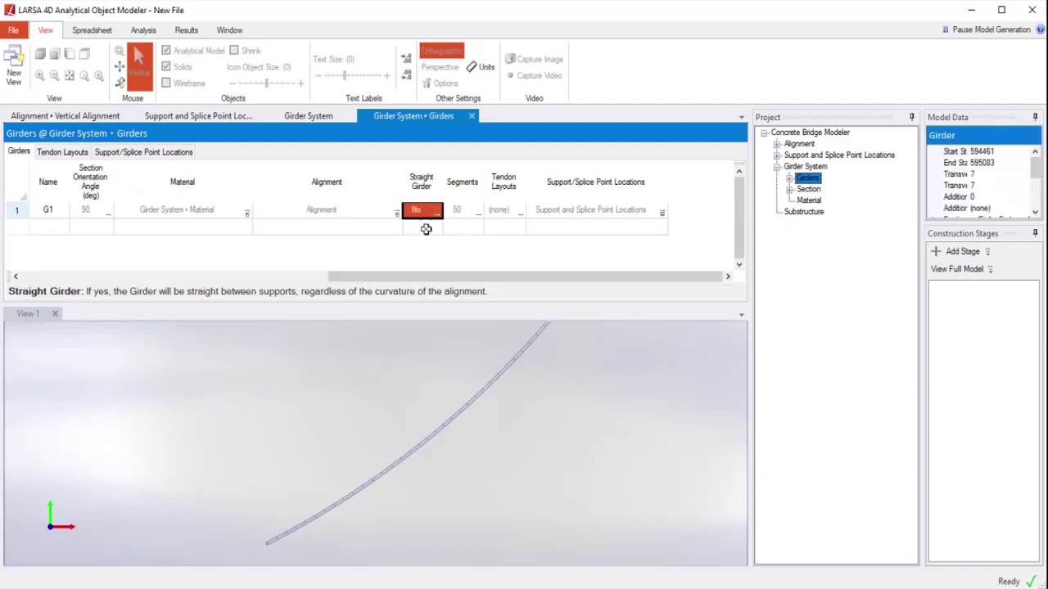
click(315, 117)
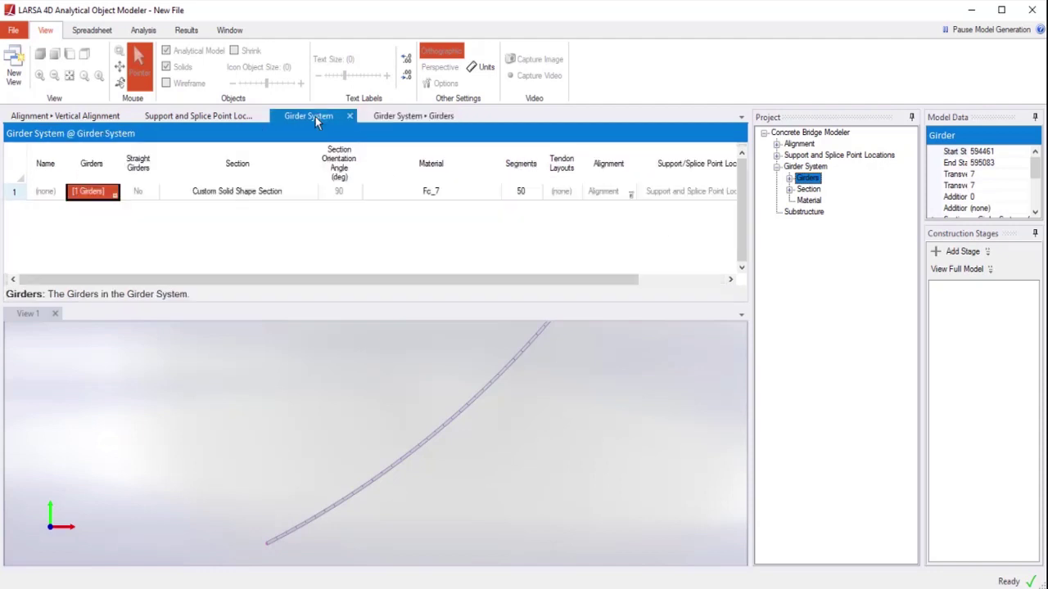
click(136, 191)
click(137, 217)
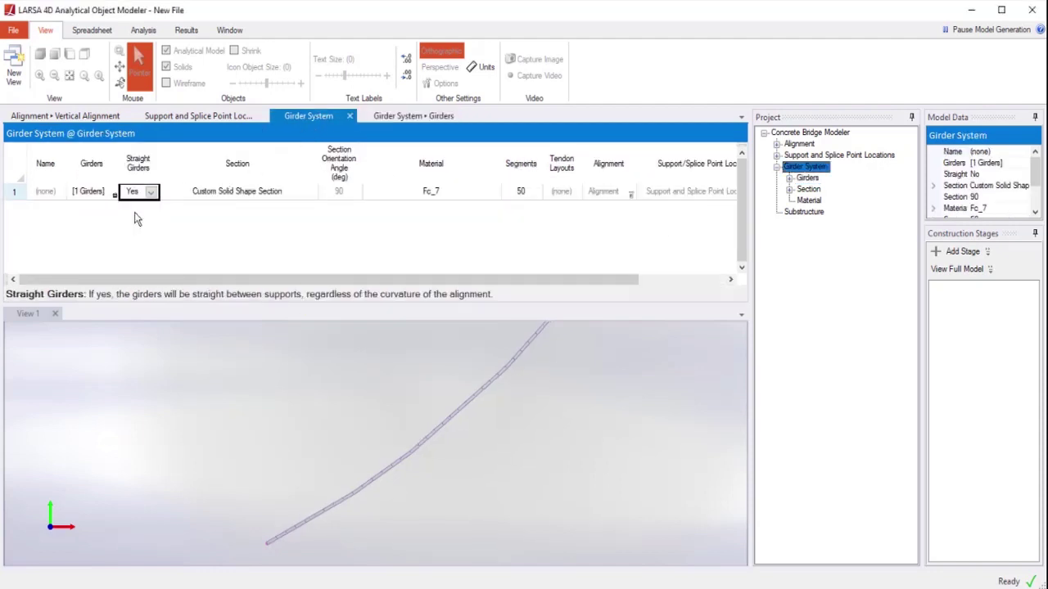
click(491, 478)
middle_drag(517, 479, 405, 497)
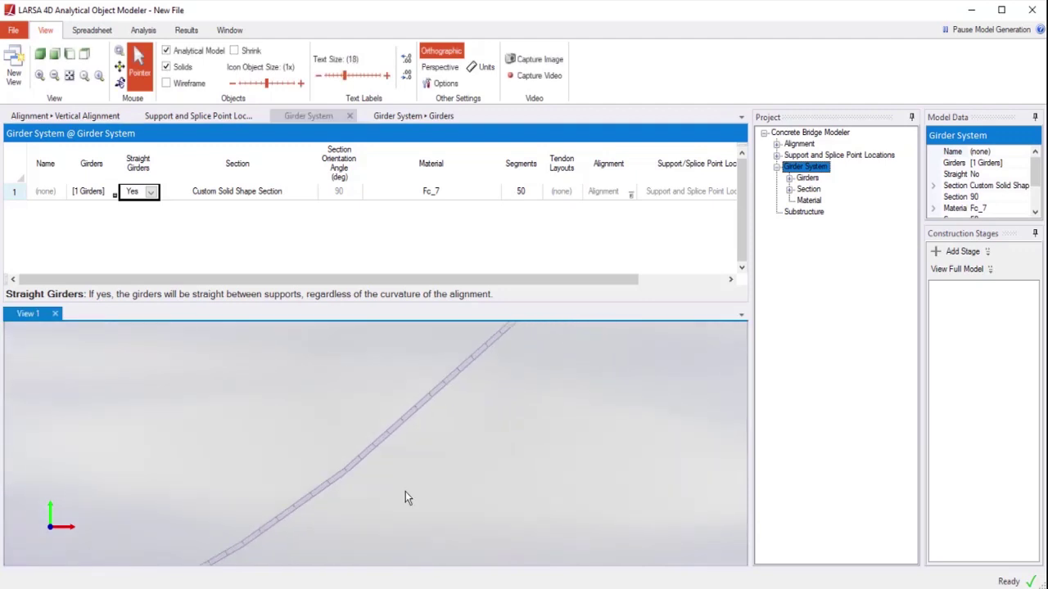
Add girder G2, then paste the remaining rows to make 20 girders, G1–G20
click(413, 116)
click(52, 231)
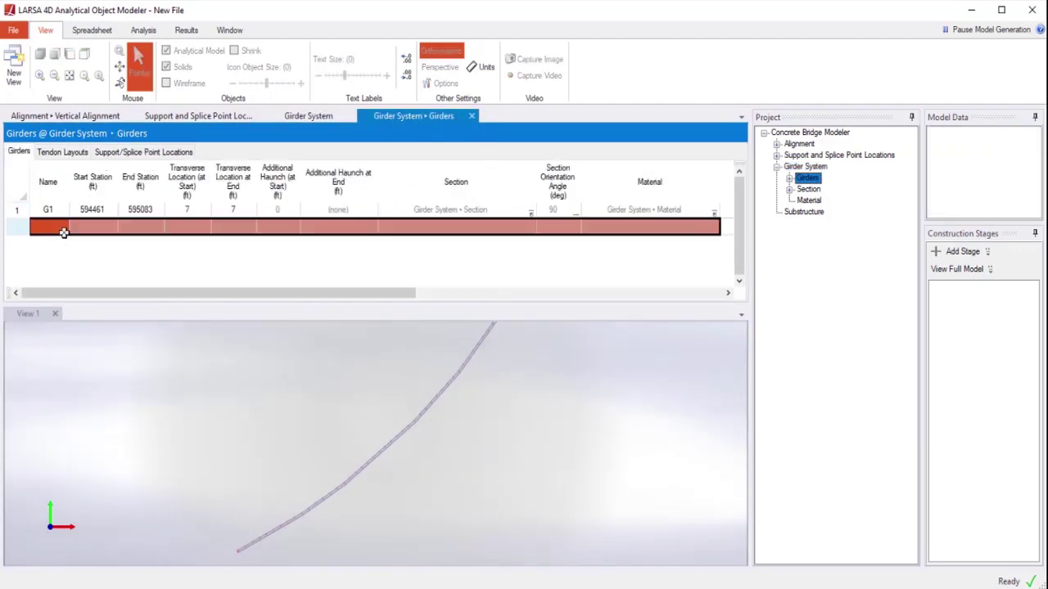
drag(63, 227, 253, 227)
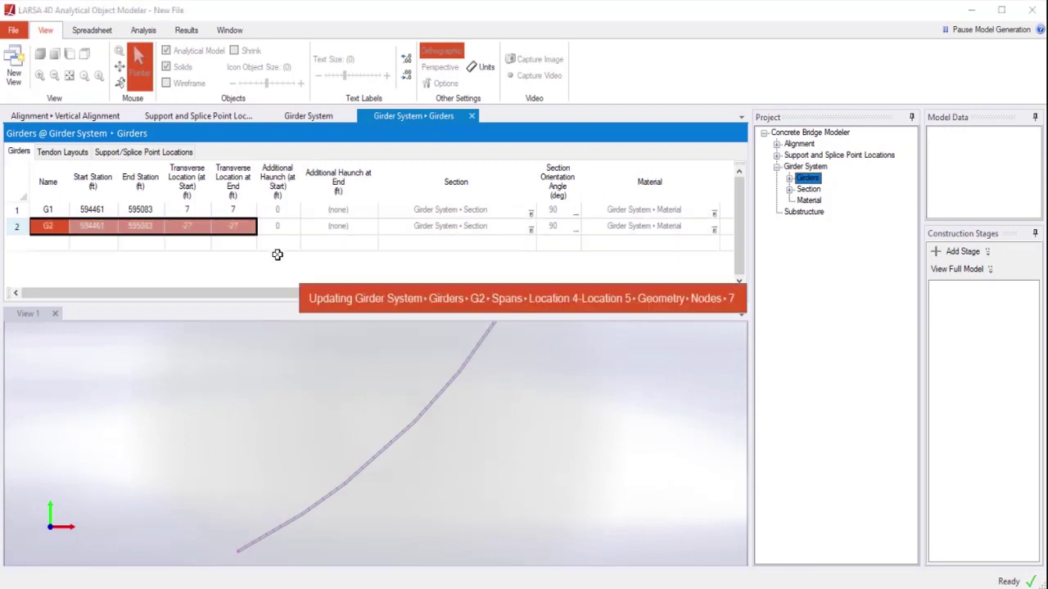
drag(297, 424, 459, 401)
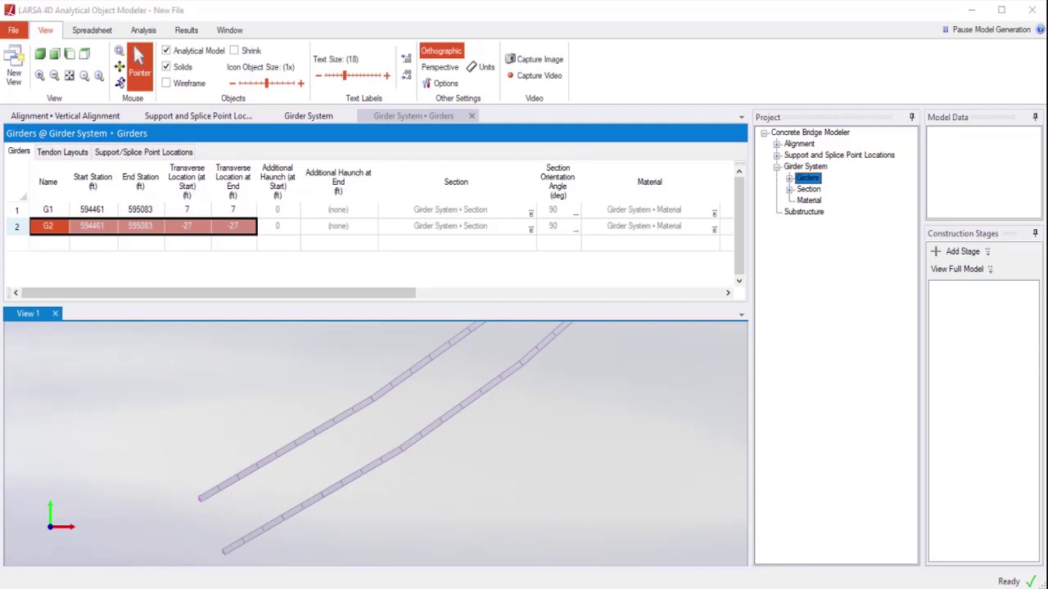
click(47, 242)
key(ctrl+v)
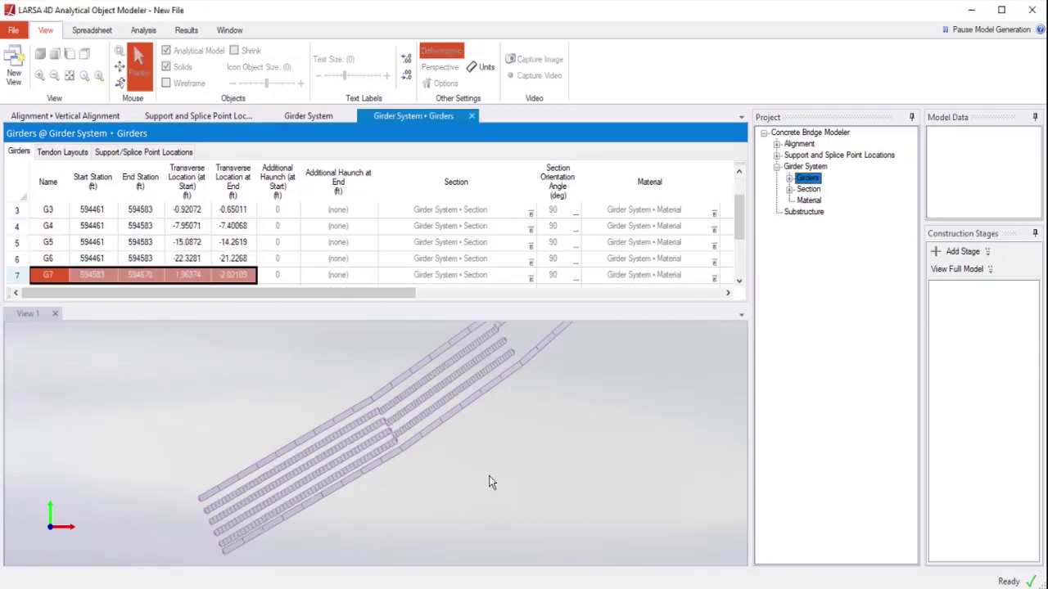
scroll(491, 481, up, 5)
drag(496, 484, 285, 513)
drag(729, 295, 719, 292)
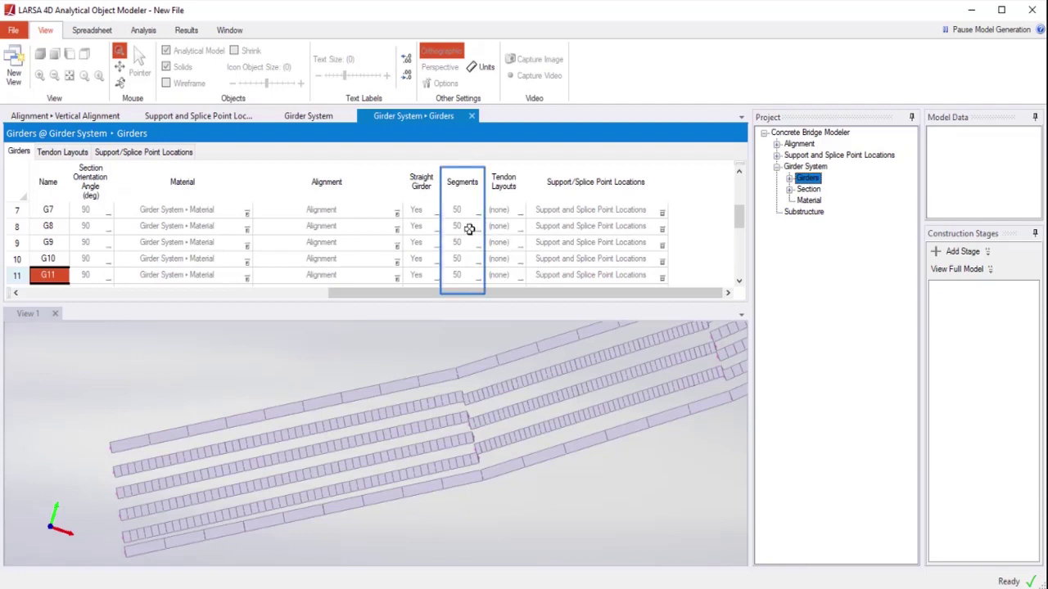
scroll(474, 261, up, 2)
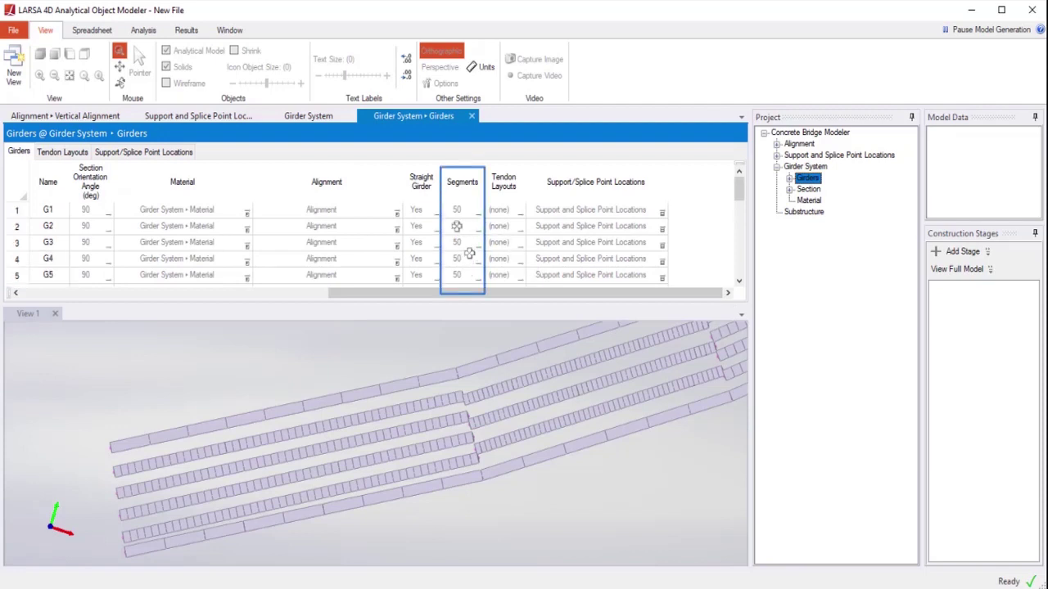
Change the system-wide girder segment count from 50 to 10
click(280, 117)
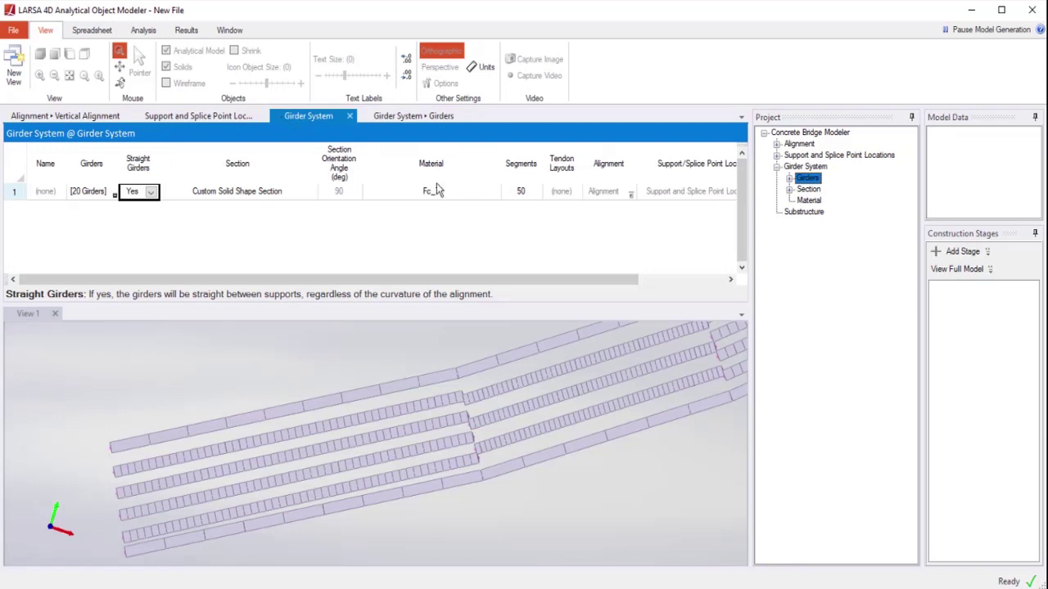
click(521, 190)
click(533, 203)
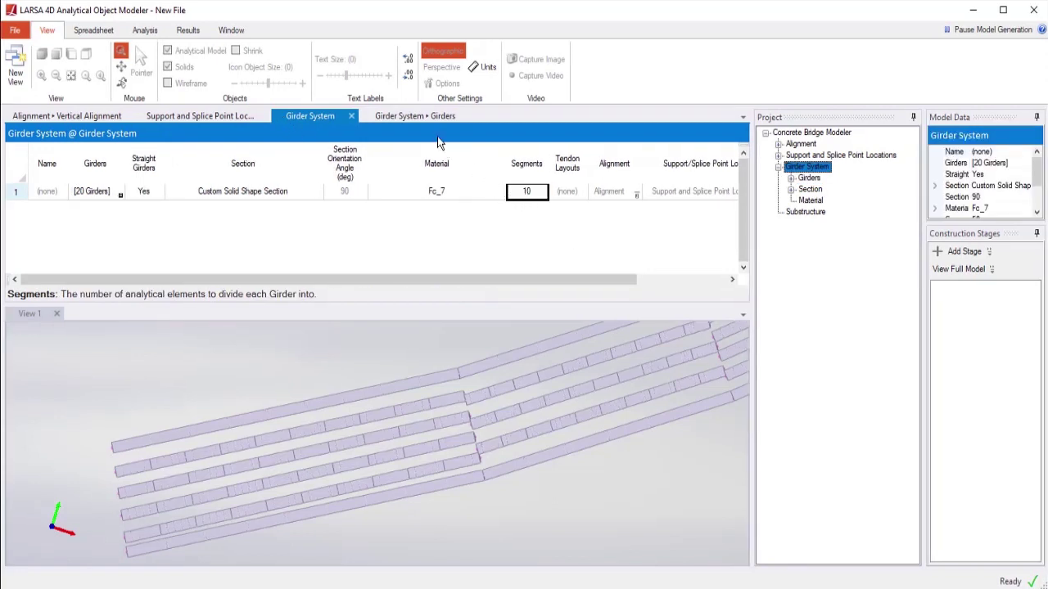
Break the segment-count links for girders G1 and G2 and give each 50 segments
click(407, 116)
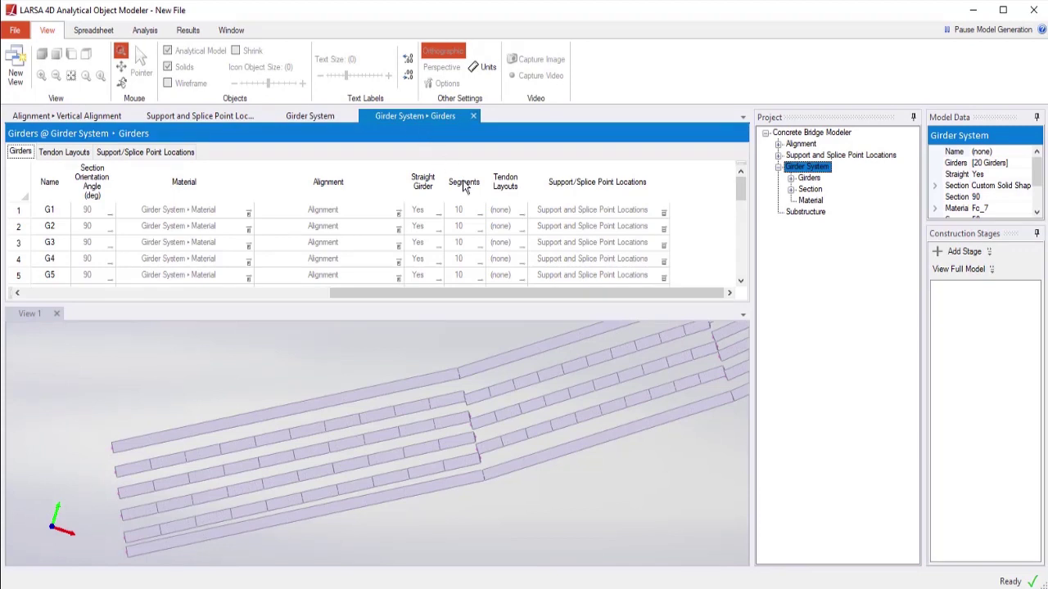
click(466, 210)
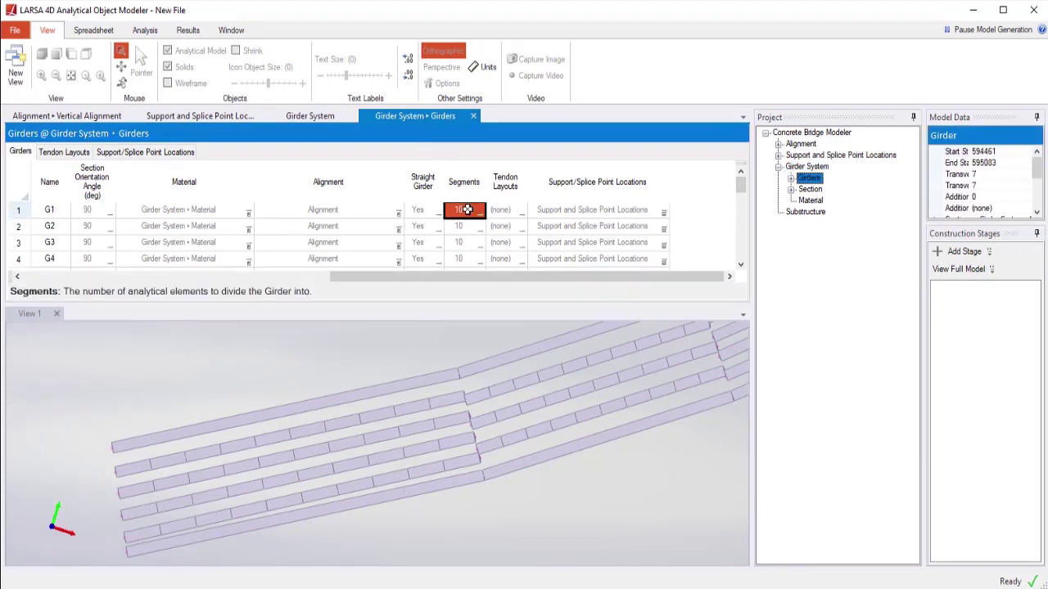
right_click(467, 209)
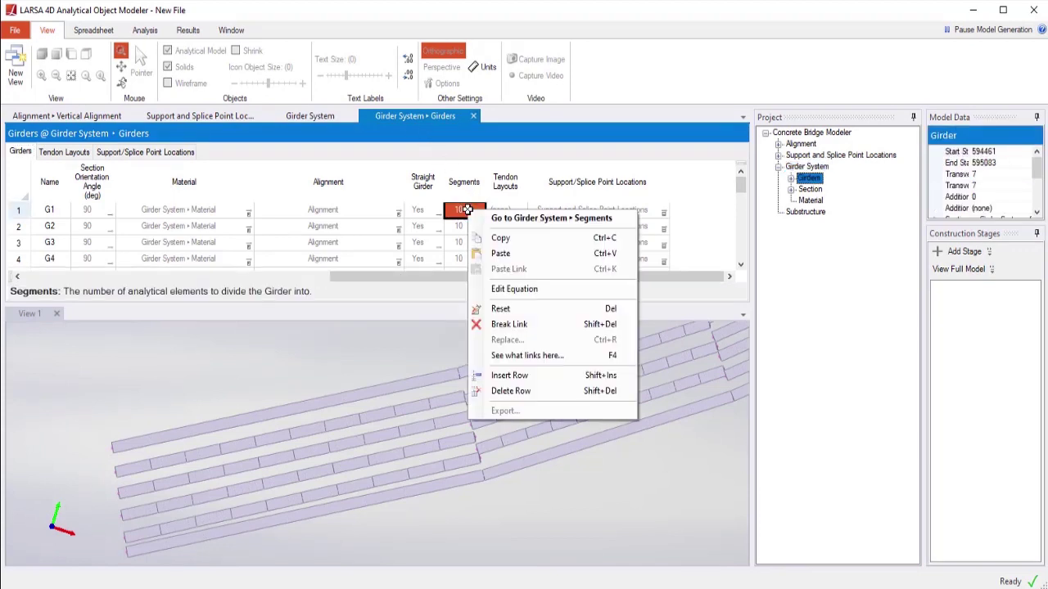
click(535, 325)
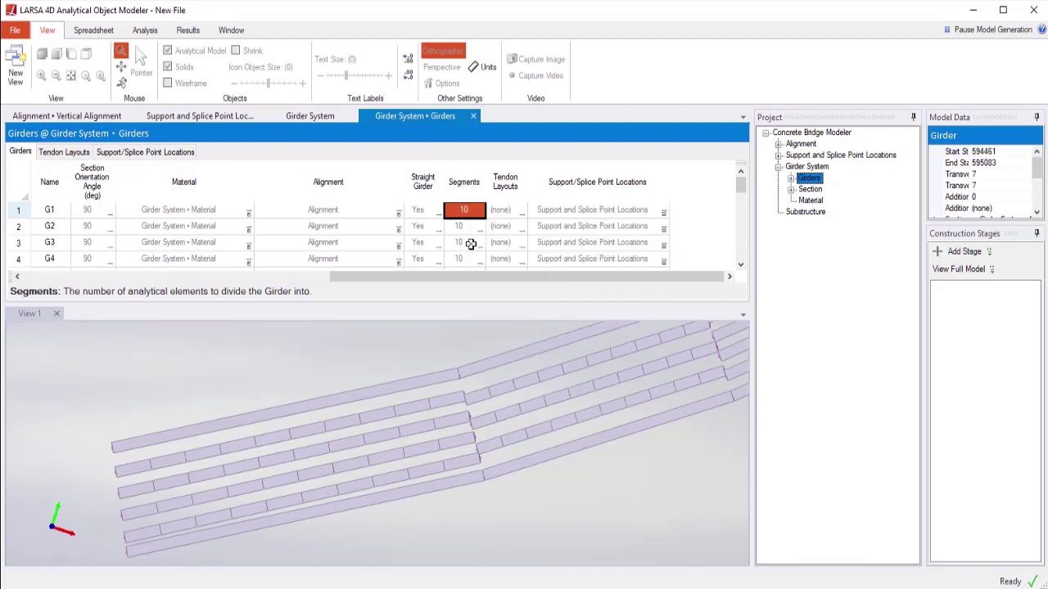
click(464, 210)
key(Return)
click(473, 226)
right_click(474, 228)
click(524, 342)
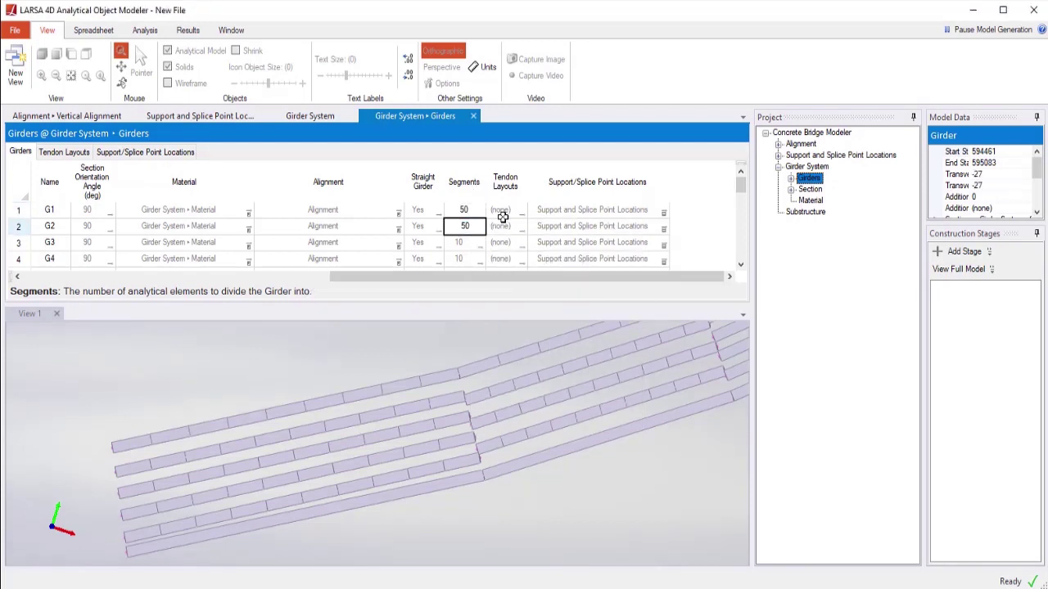
key(Return)
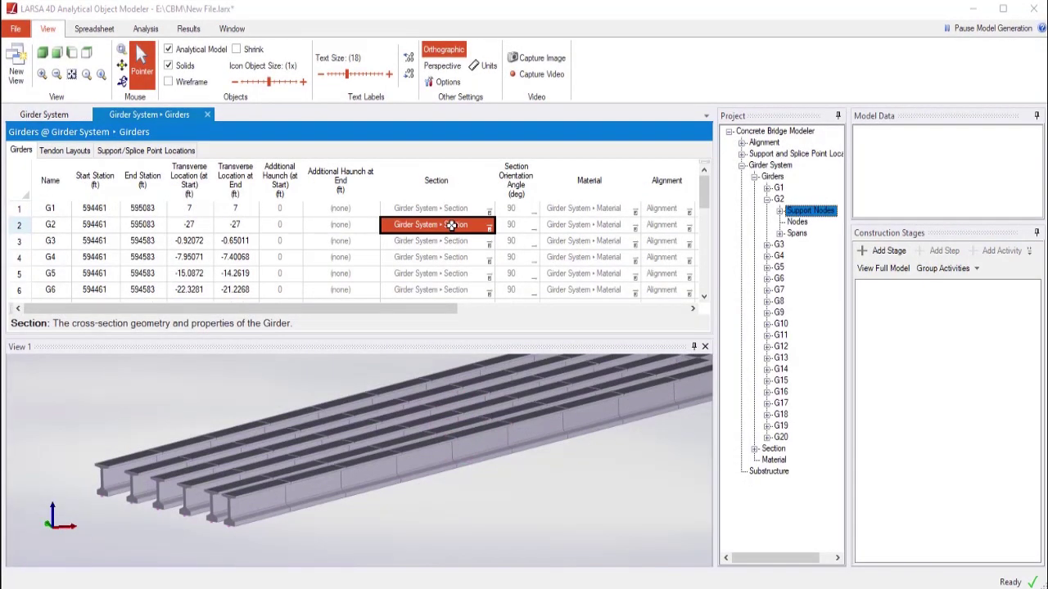
Give G2 its own section and replace it with a new Rectangle Section
right_click(451, 226)
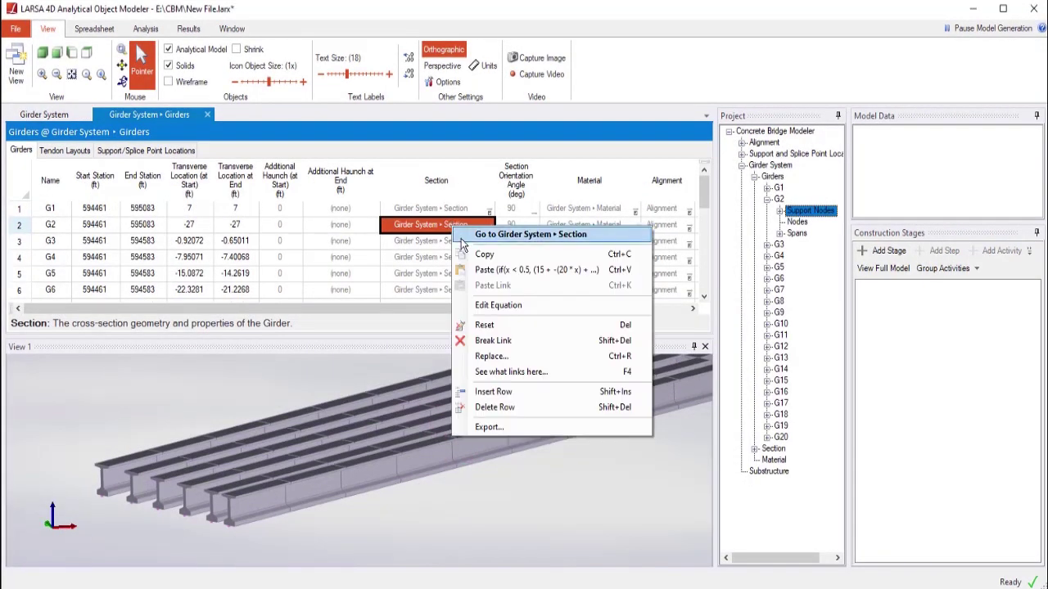
click(493, 340)
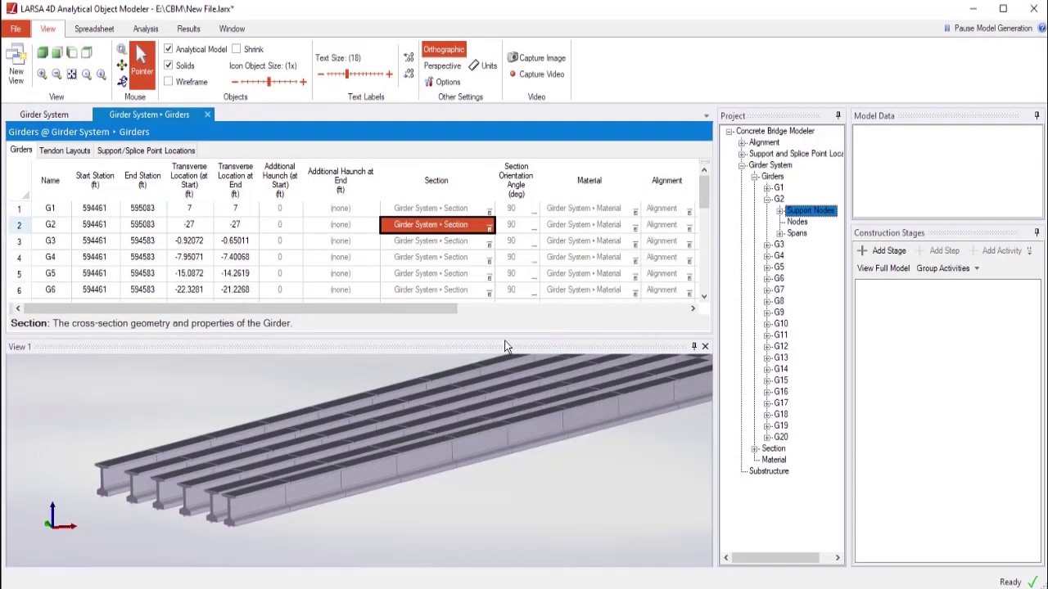
right_click(439, 225)
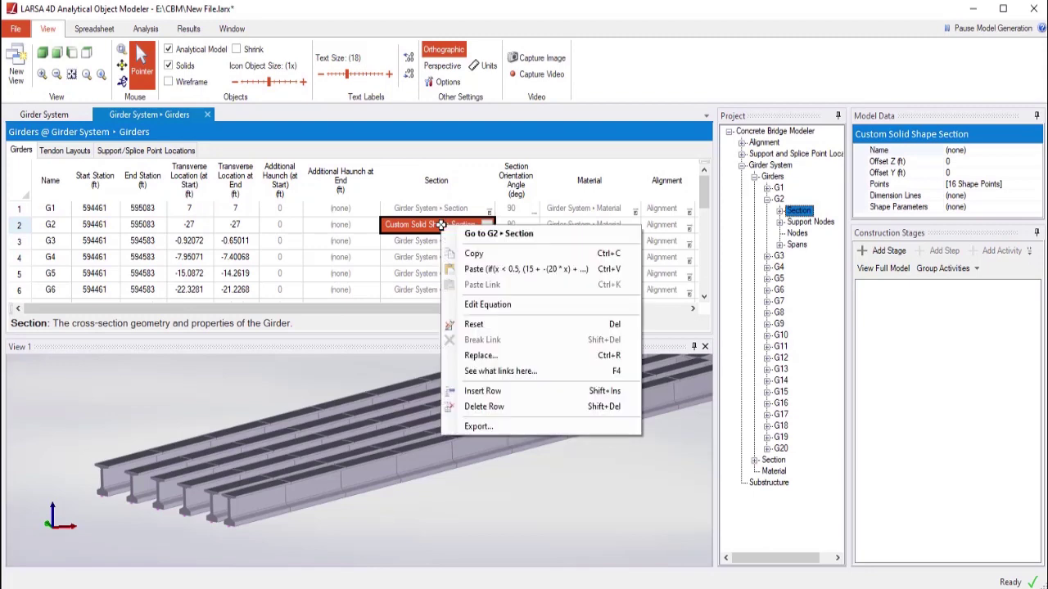
click(479, 357)
scroll(409, 278, up, 5)
click(384, 243)
click(607, 407)
Set G2's rectangle section depth and width to 5 ft each
double_click(442, 225)
click(105, 150)
click(90, 191)
text(5)
click(130, 191)
text(5)
click(140, 219)
Replace the rectangle depth with the pasted if() equation varying along the span
right_click(94, 190)
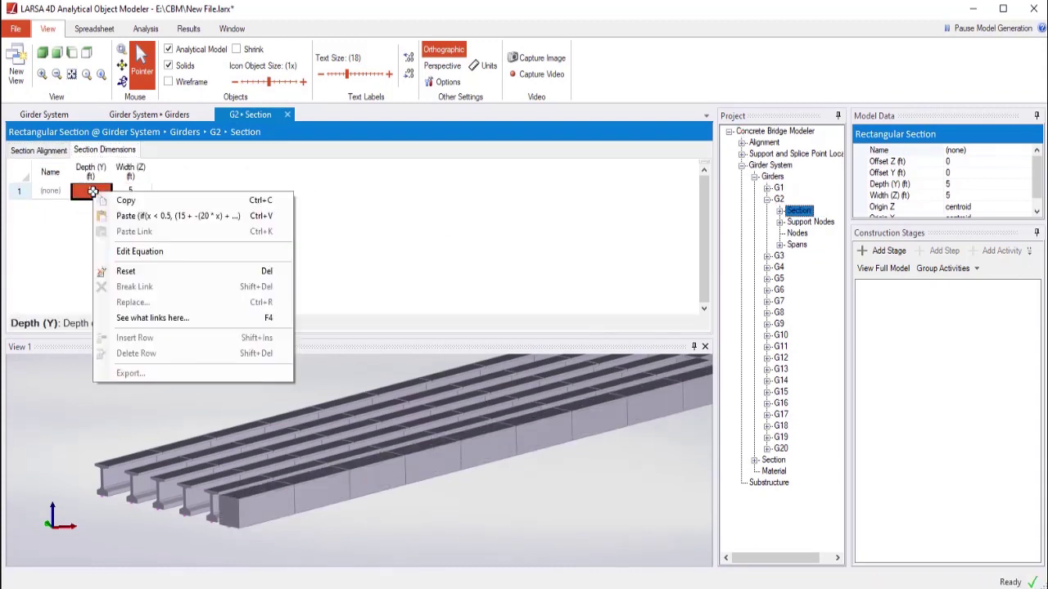
click(152, 254)
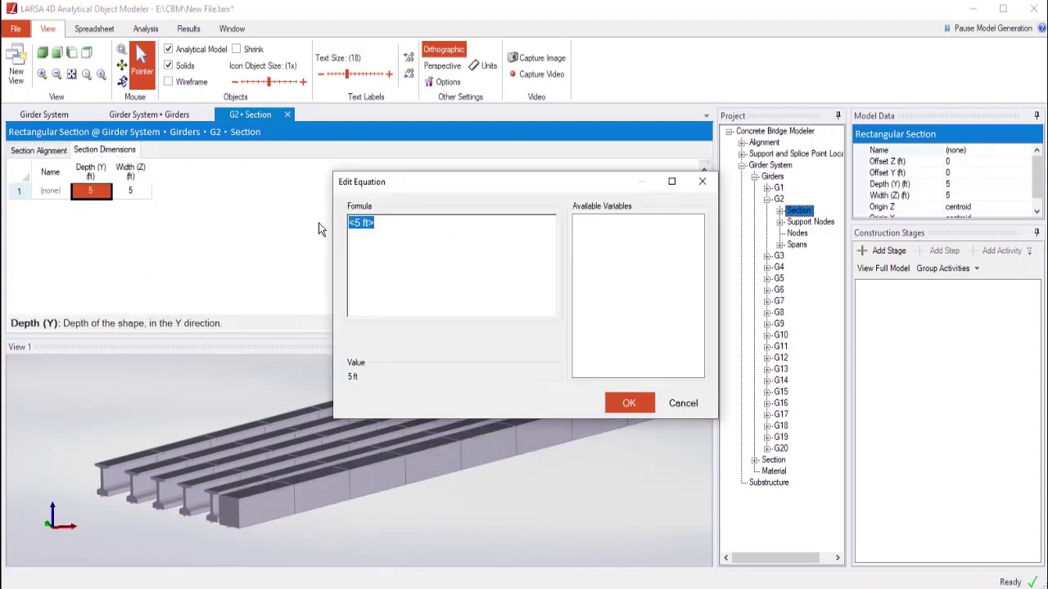
text(if(x < 0.5, (15 + -(20 * x) + (20 * x^2)) * <1 ft>, (10 + (5 * ((x + -0.5) * 2)^2)) * <1 ft>))
click(629, 403)
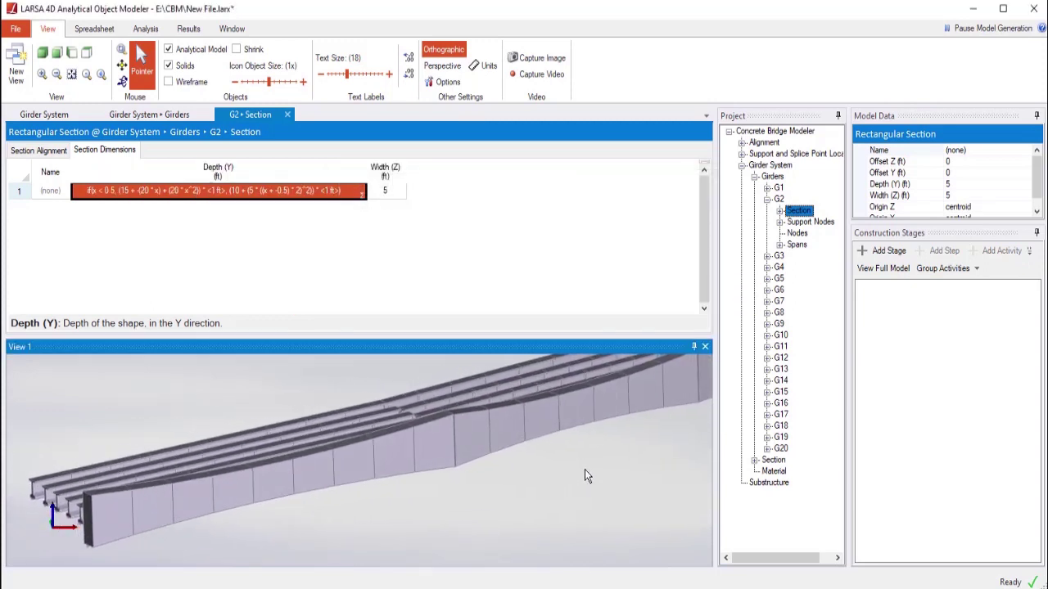
In a view of G2's rectangular section, set Origin Y to max, then close the view
right_click(796, 212)
click(828, 287)
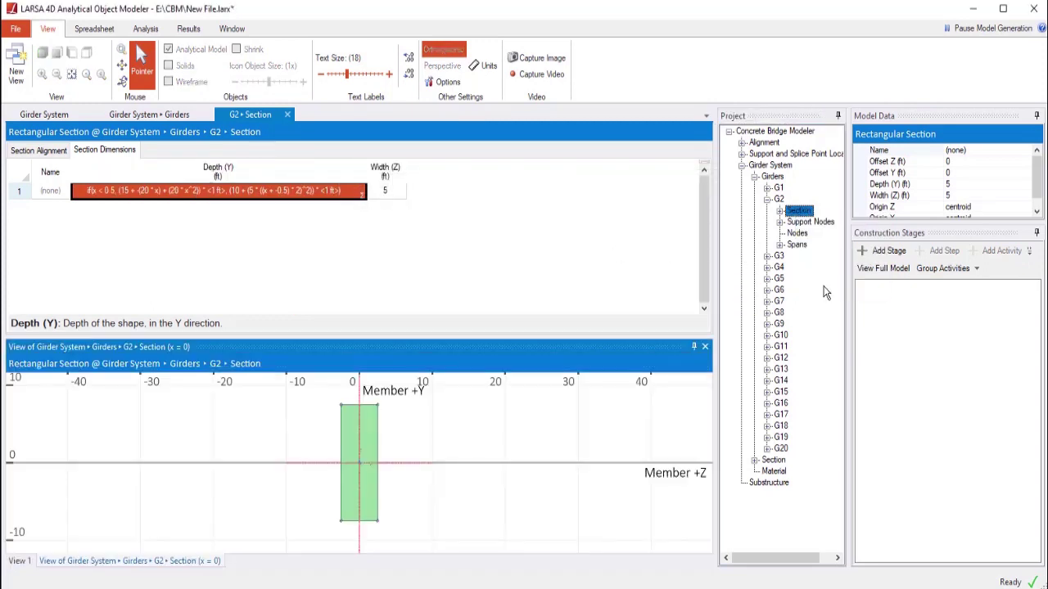
scroll(946, 212, down, 1)
click(962, 207)
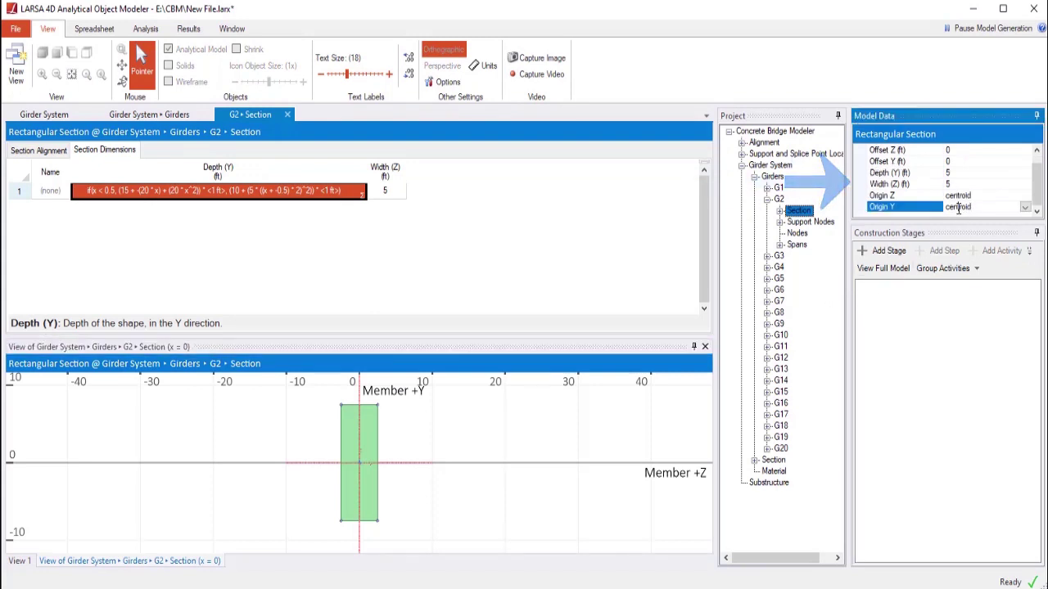
click(1024, 209)
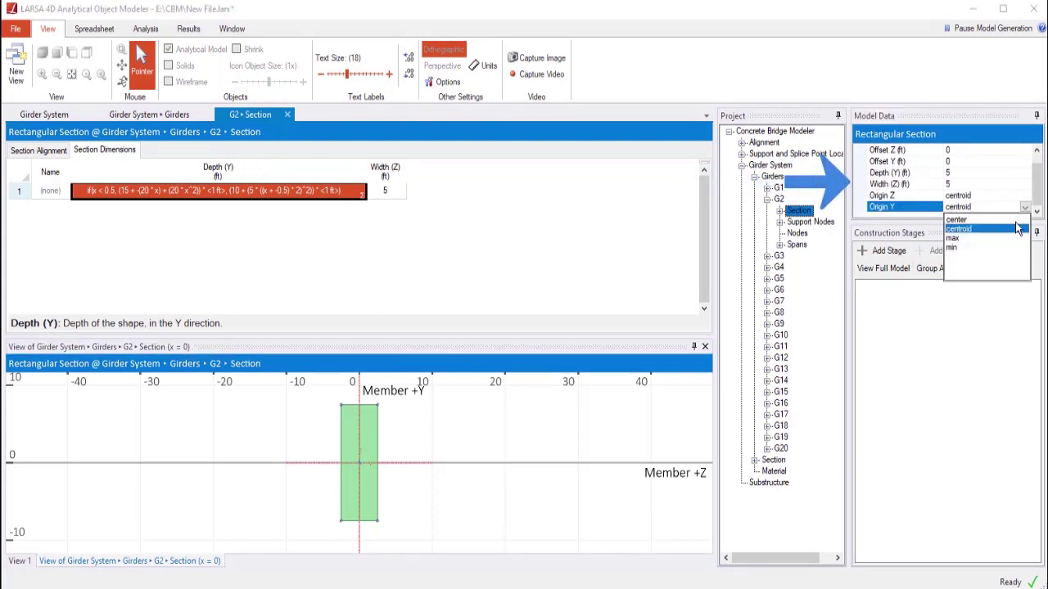
click(953, 238)
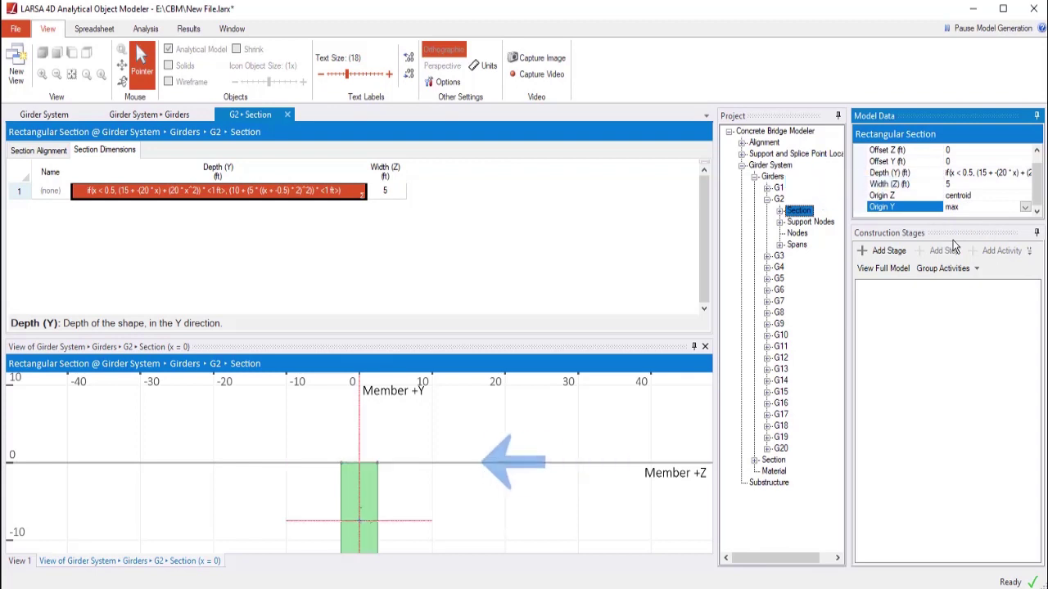
click(528, 502)
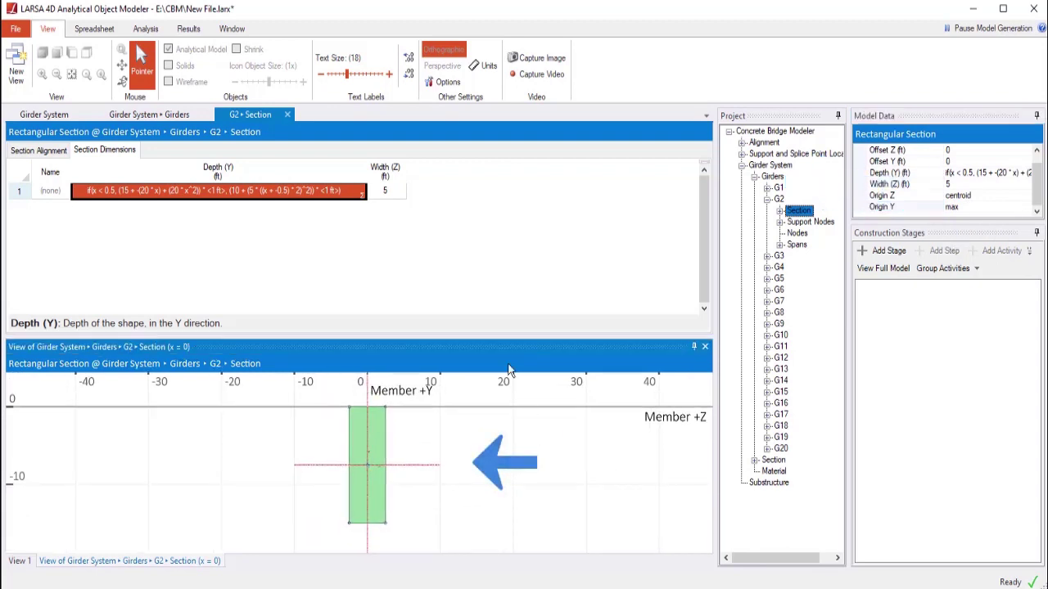
click(705, 347)
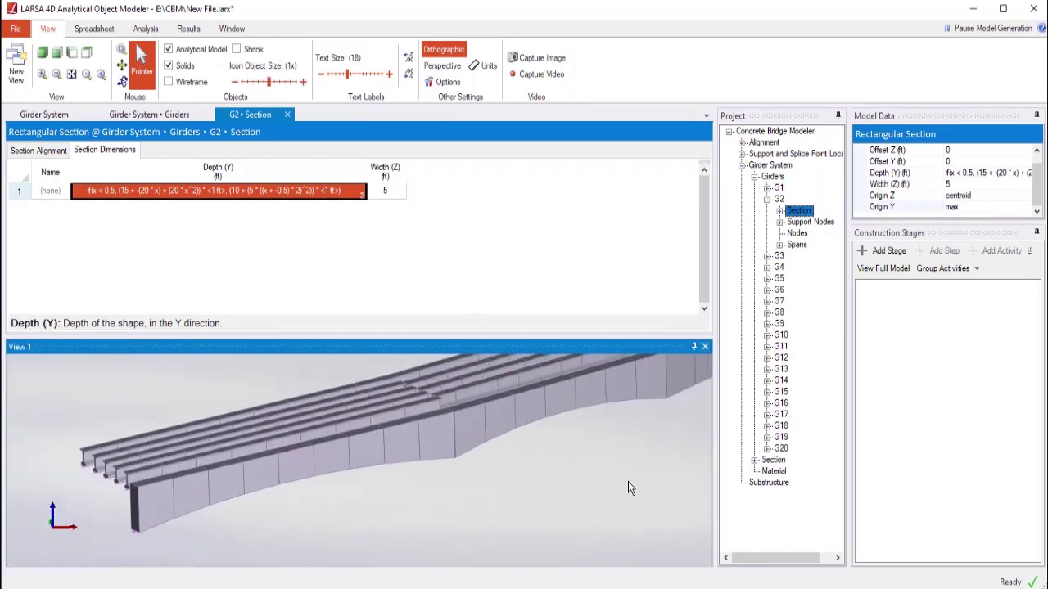
Reset girder G2's section in the Girders table back to the shared Girder System section
click(117, 115)
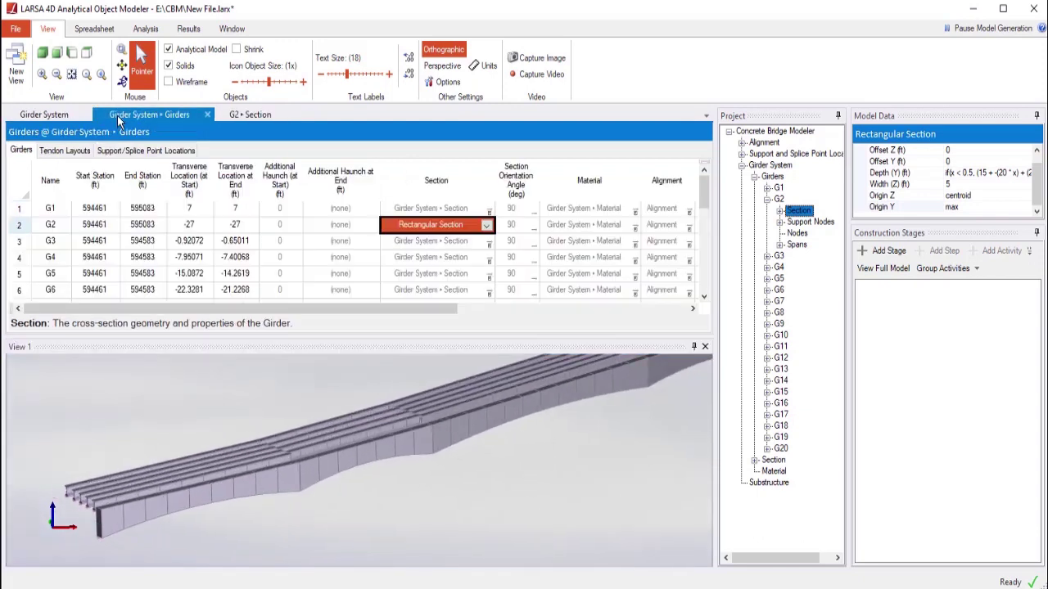
right_click(427, 225)
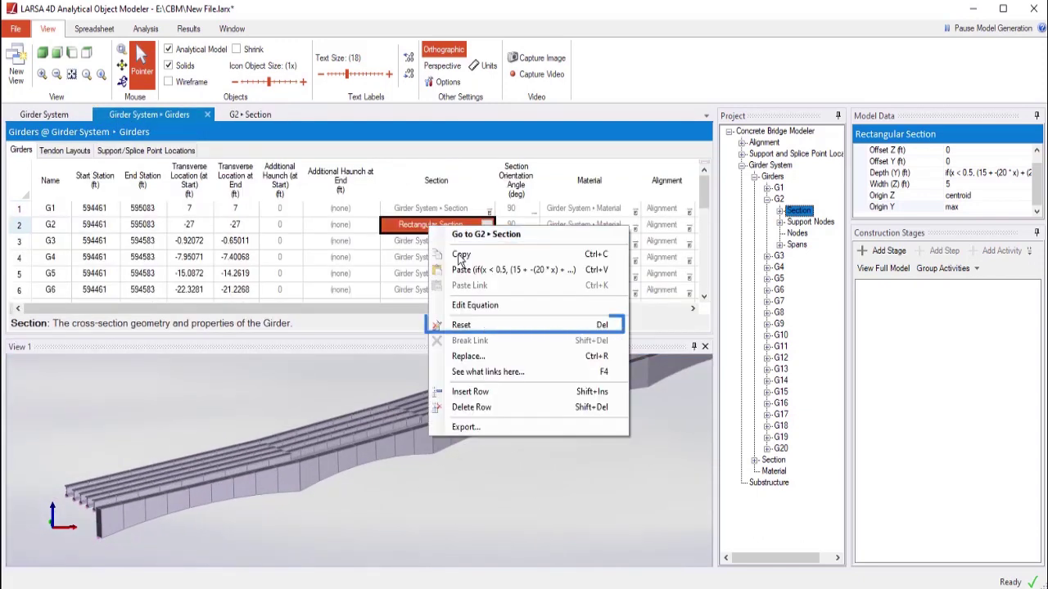
click(485, 326)
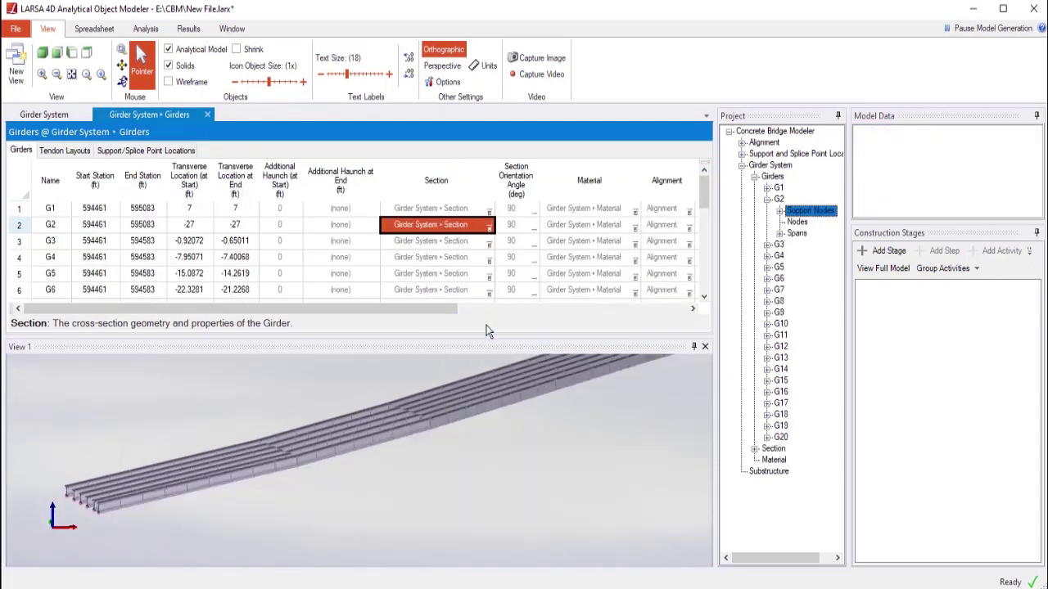
scroll(365, 488, up, 5)
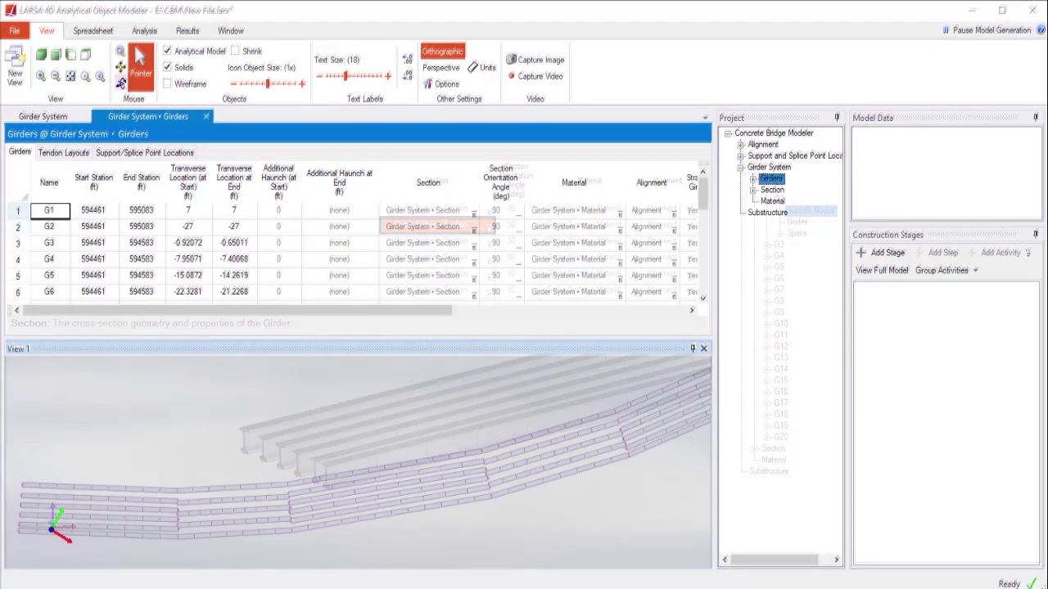
Open the station geometry of the Girder System's new tendon layout
double_click(769, 168)
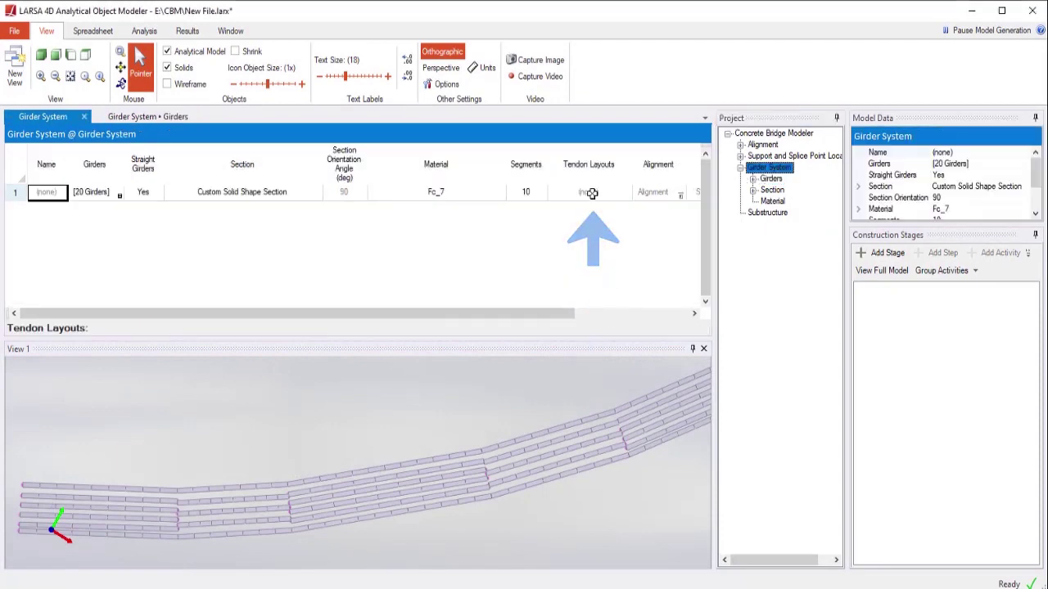
click(591, 192)
click(591, 192)
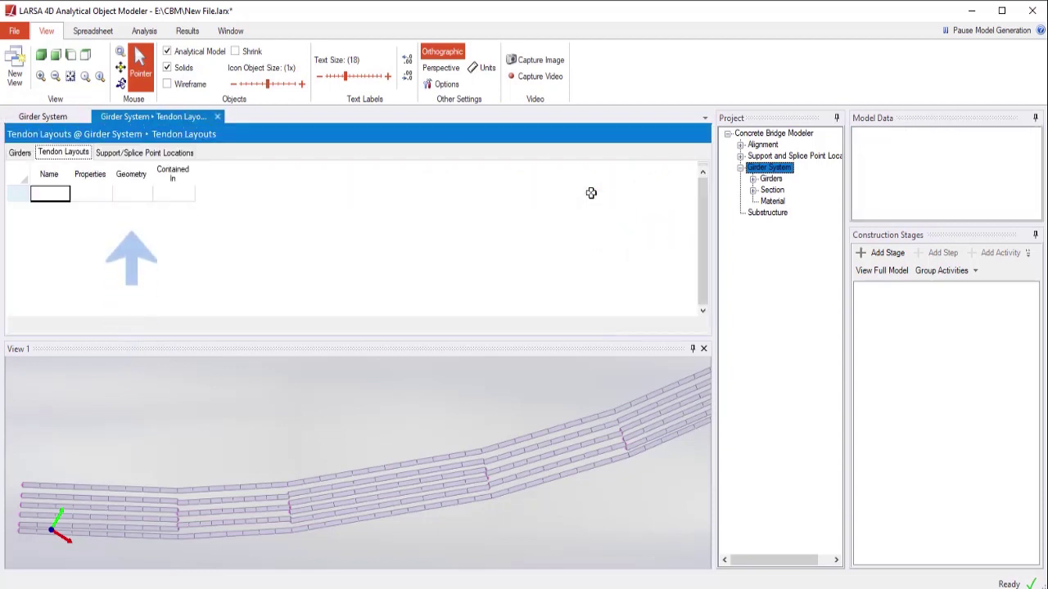
double_click(131, 196)
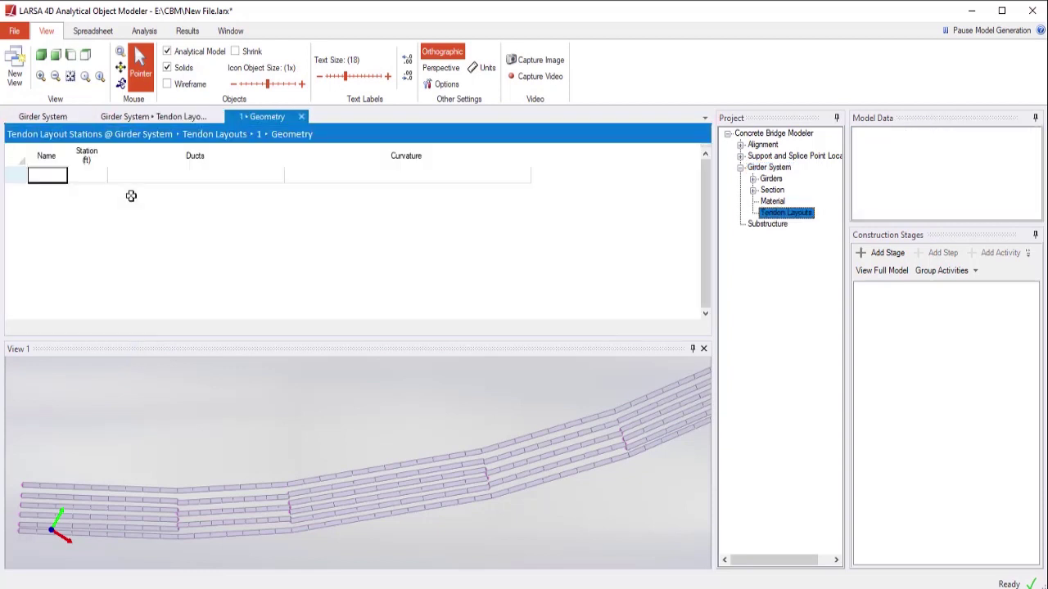
Add tendon stations at 0 and at spanLength
click(87, 174)
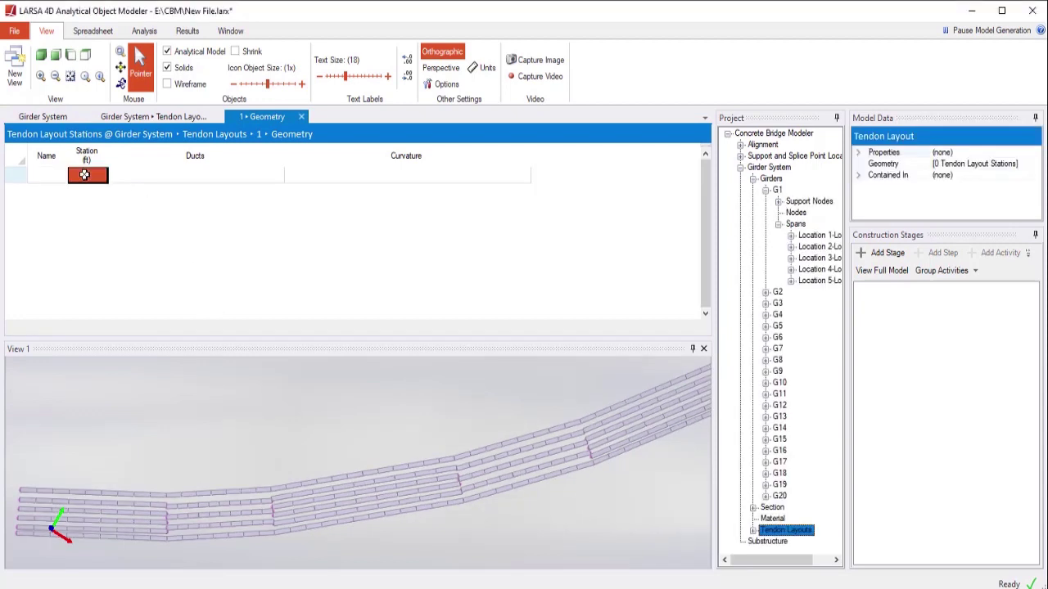
click(88, 174)
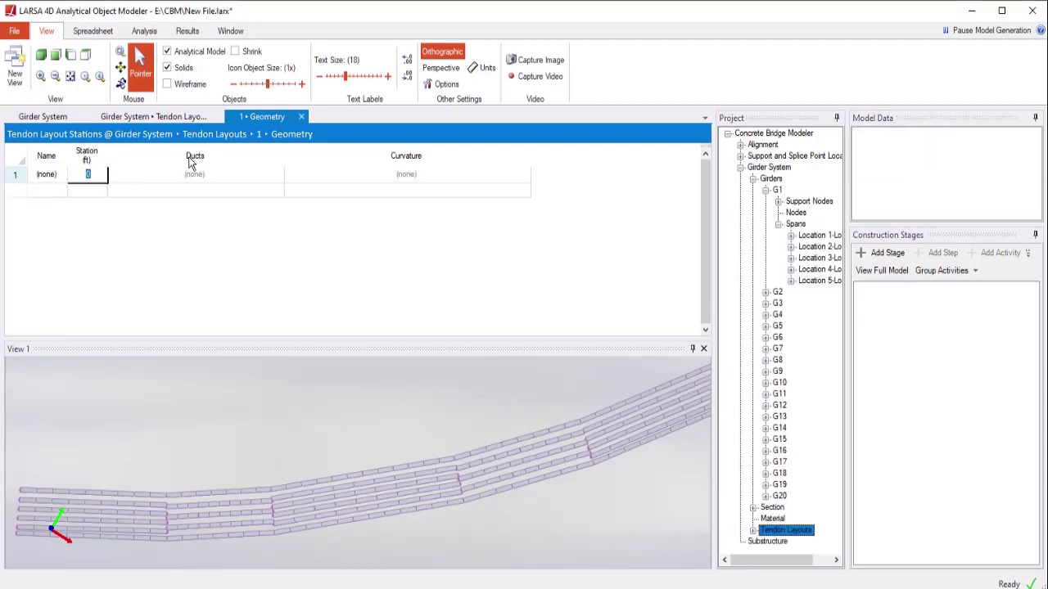
click(91, 191)
right_click(102, 190)
click(144, 253)
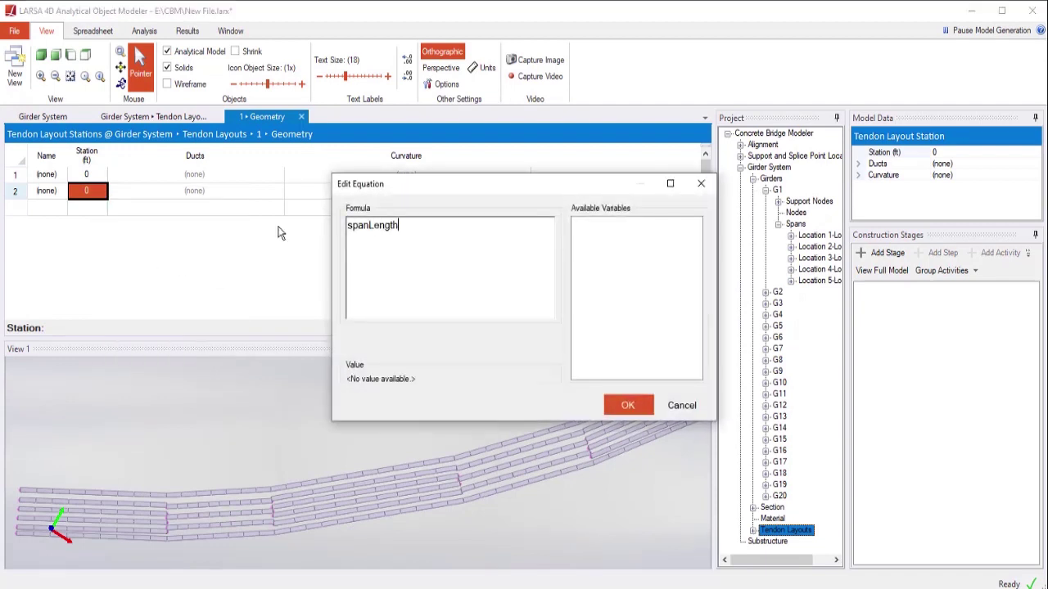
key(Return)
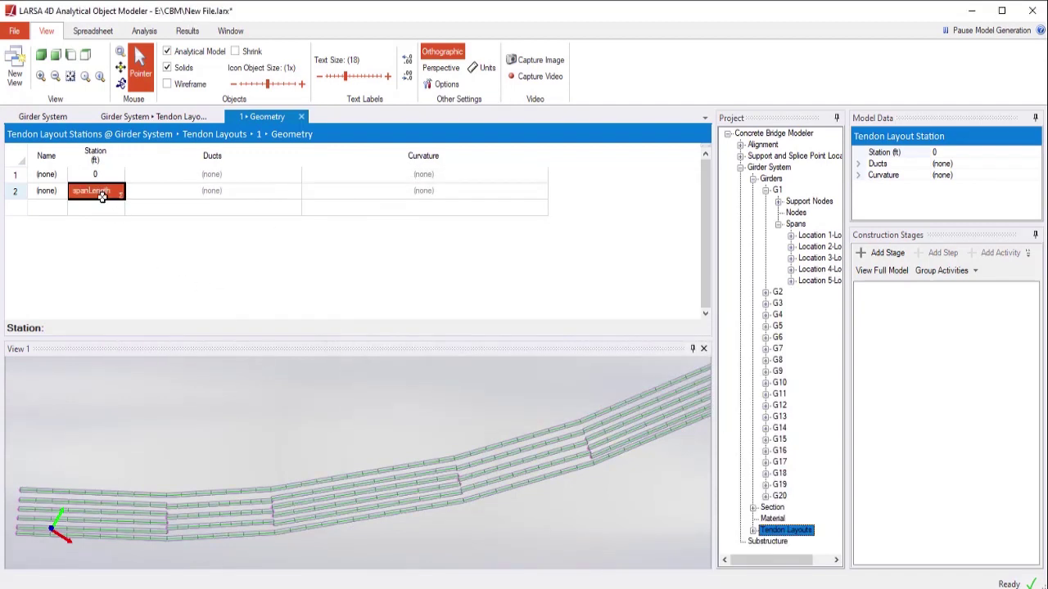
Insert a middle tendon station at spanLength * 0.5 before the spanLength station
click(32, 193)
right_click(70, 190)
click(168, 337)
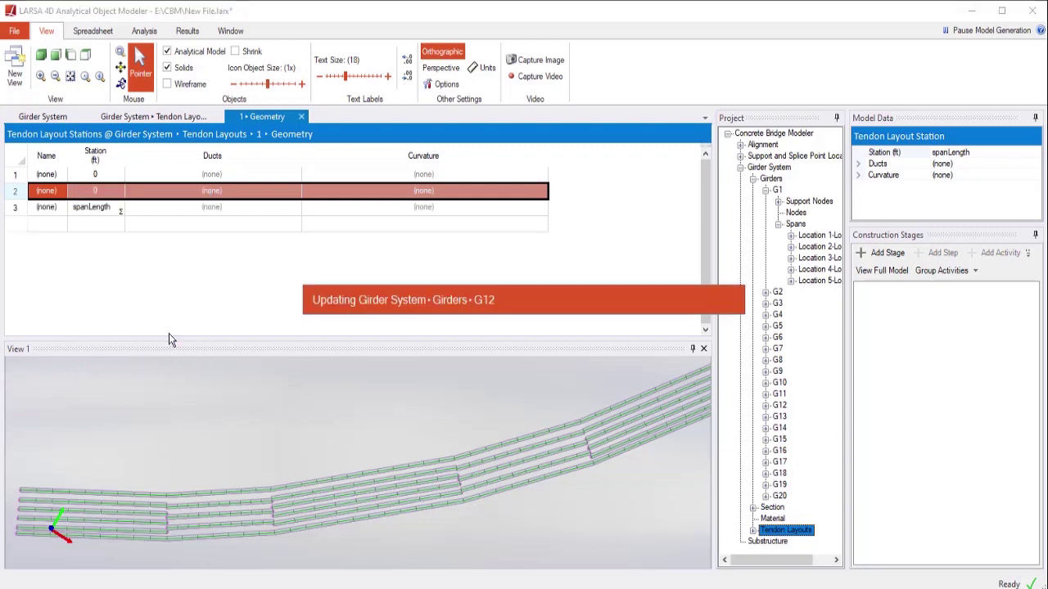
click(98, 190)
right_click(98, 190)
click(164, 253)
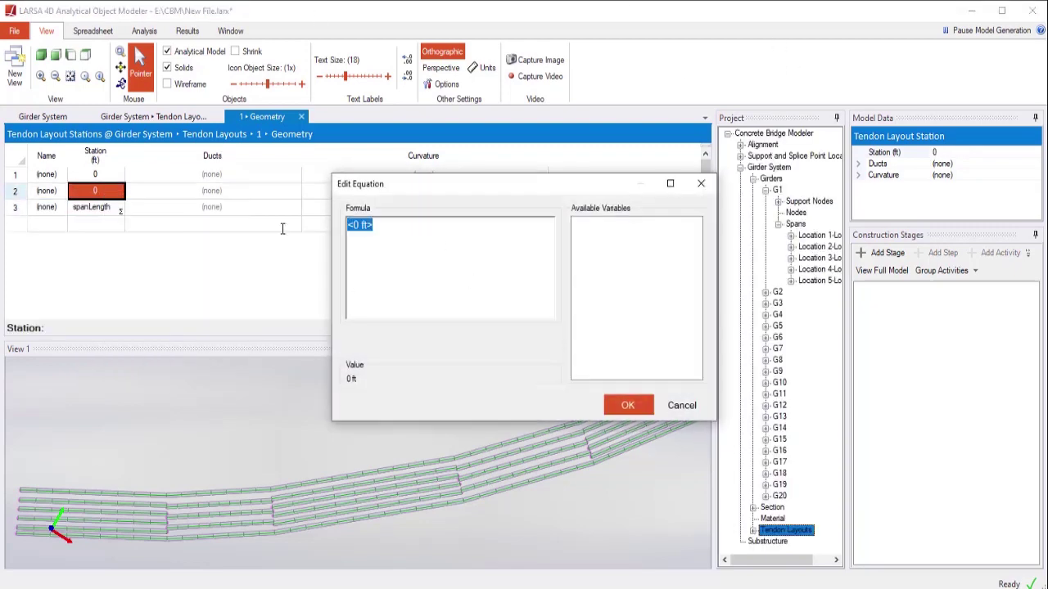
text(spanLength * 0.5)
key(Return)
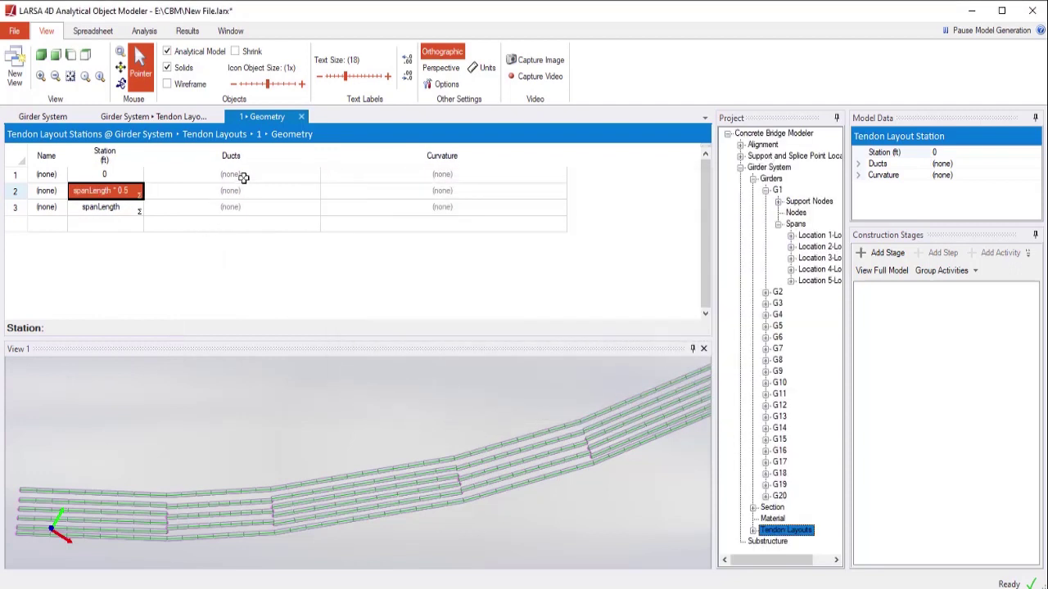
Give station 1 a new 2D linear duct layout with last Y location -0.6
click(243, 177)
click(273, 175)
click(227, 218)
click(239, 185)
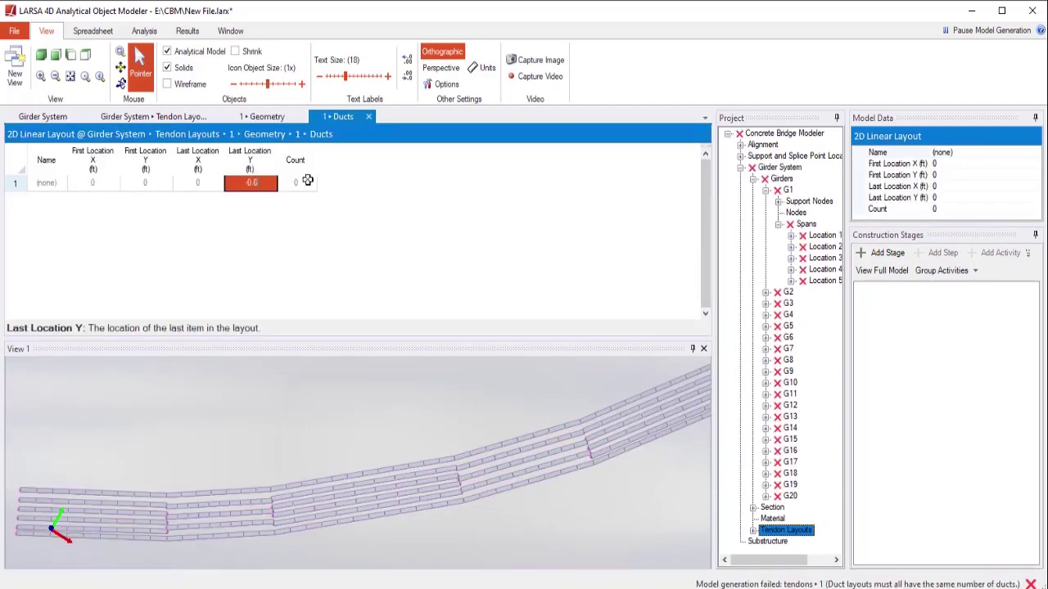
key(Tab)
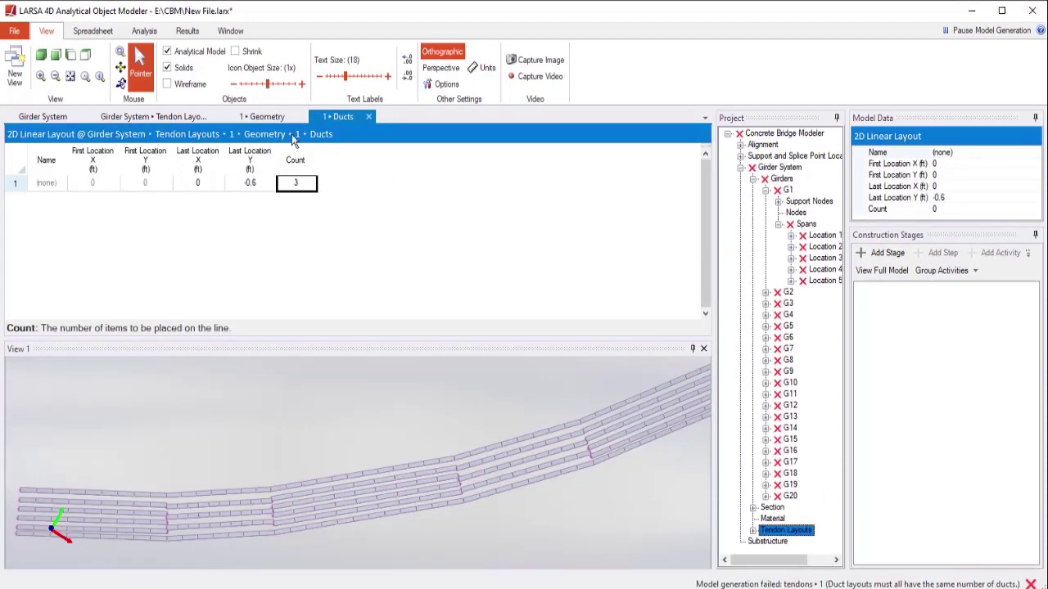
click(268, 120)
Give station 2 a duct layout and a new parabolic cubic curvature
click(265, 191)
click(266, 191)
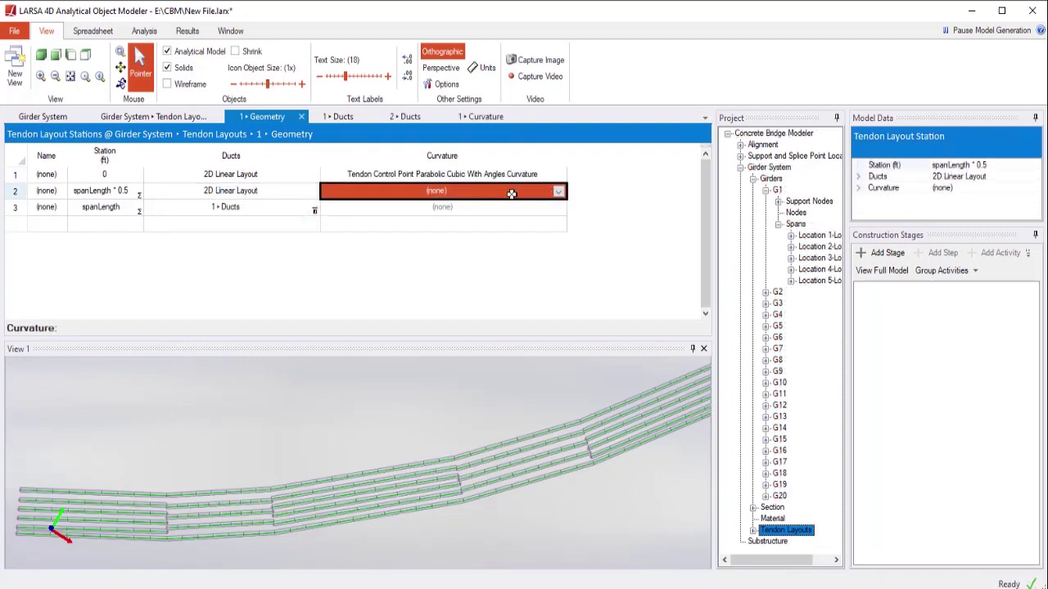
click(563, 191)
click(393, 230)
click(82, 175)
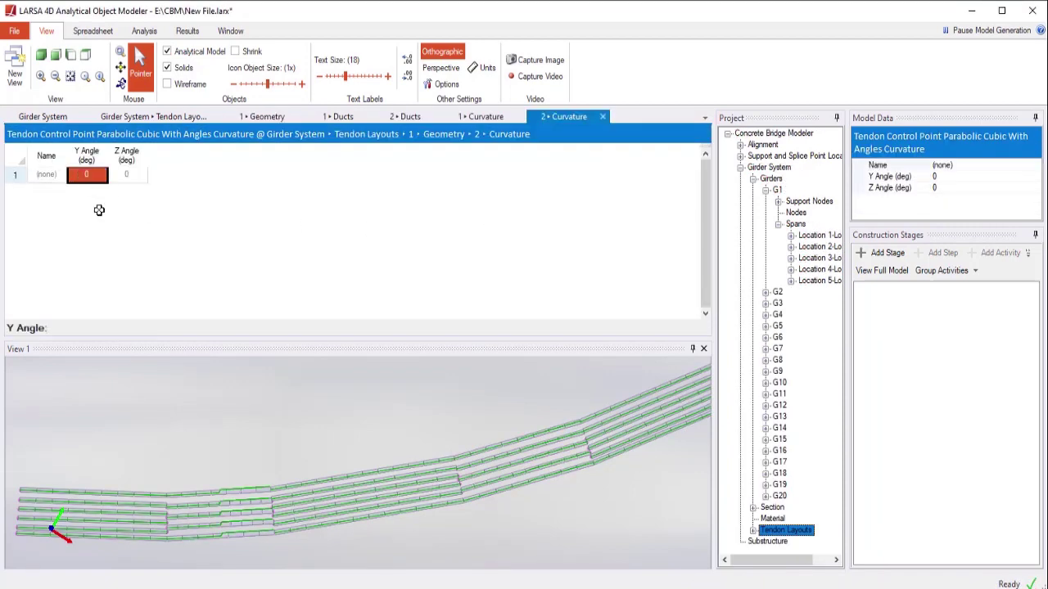
click(266, 117)
Give station 3 a new parabolic cubic curvature with a 5° Y angle, then view the curved tendons
click(466, 206)
click(466, 206)
click(442, 228)
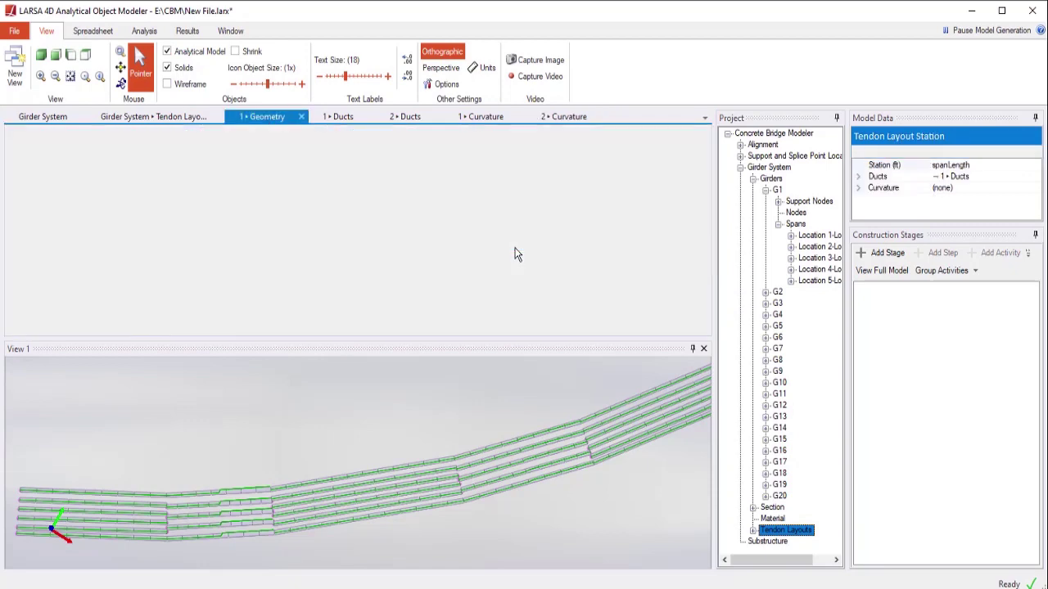
click(86, 173)
click(86, 172)
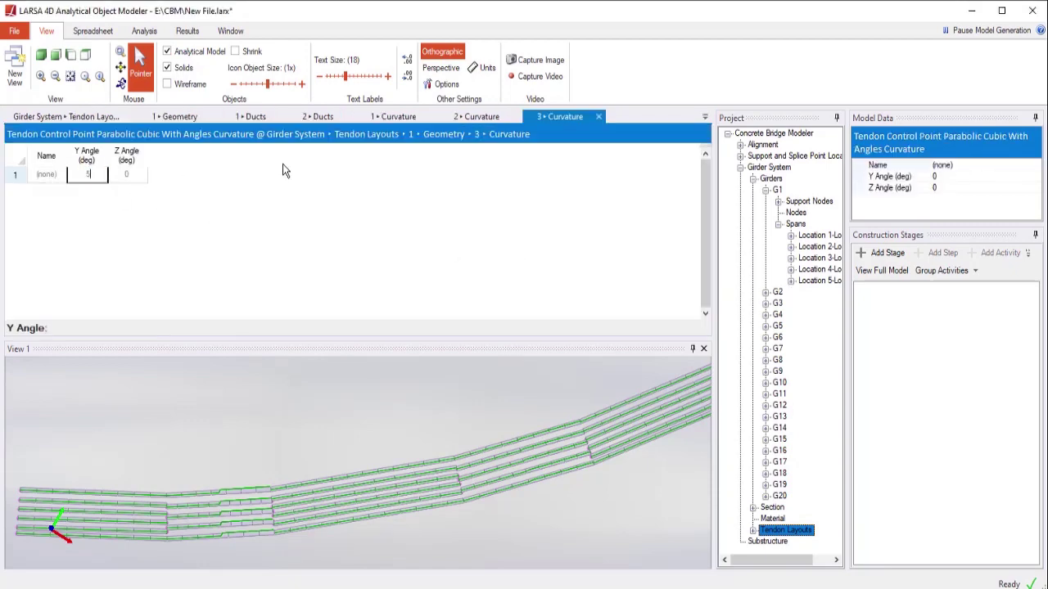
click(180, 117)
scroll(203, 440, up, 3)
middle_drag(203, 440, 456, 501)
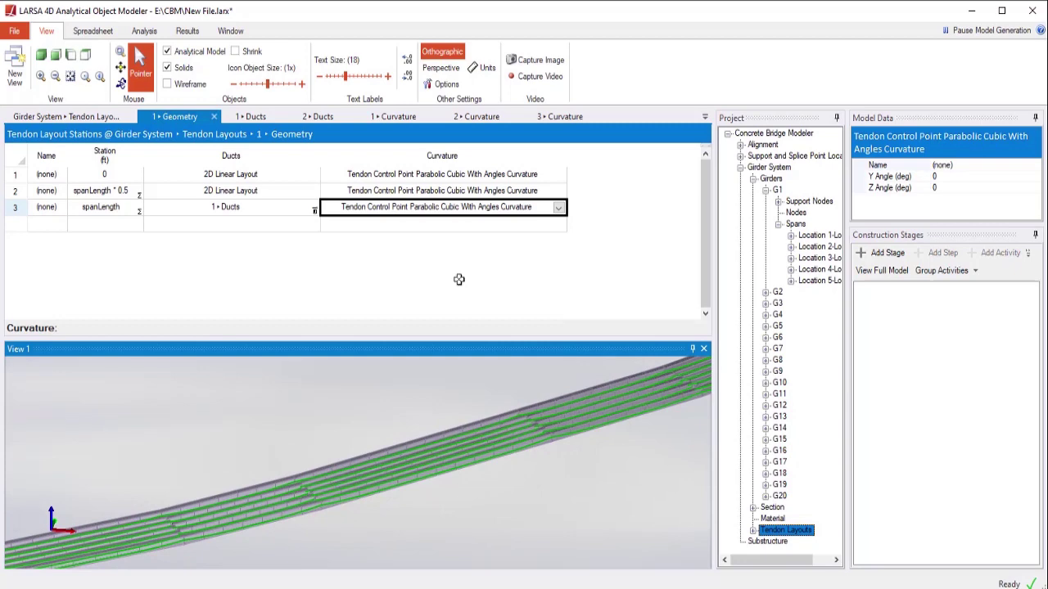
Expand girder G1's support nodes and the Location 1–Location 2 span geometry down to line 1
drag(715, 279, 636, 279)
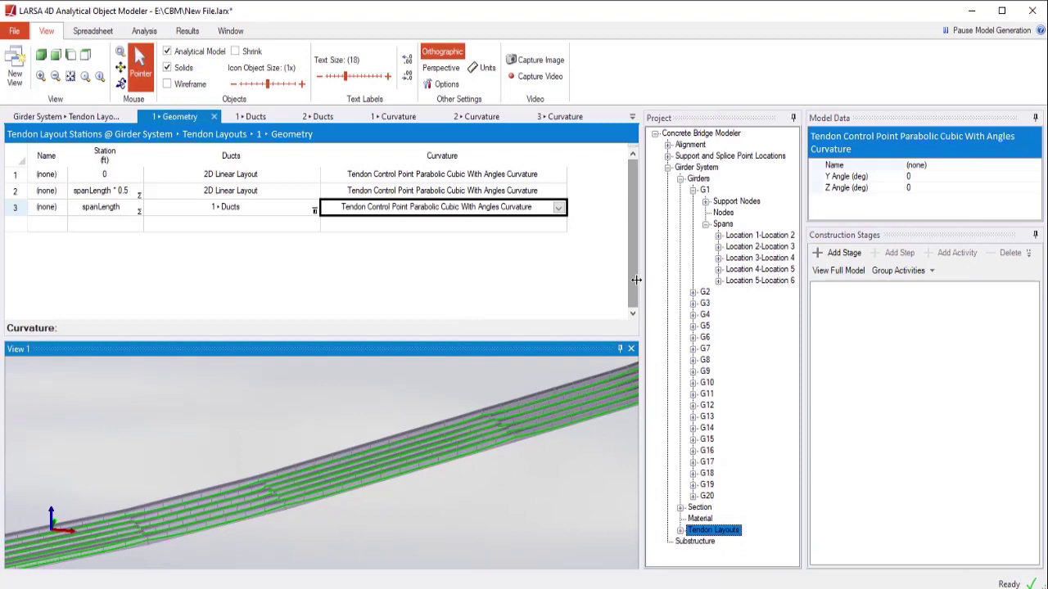
click(706, 202)
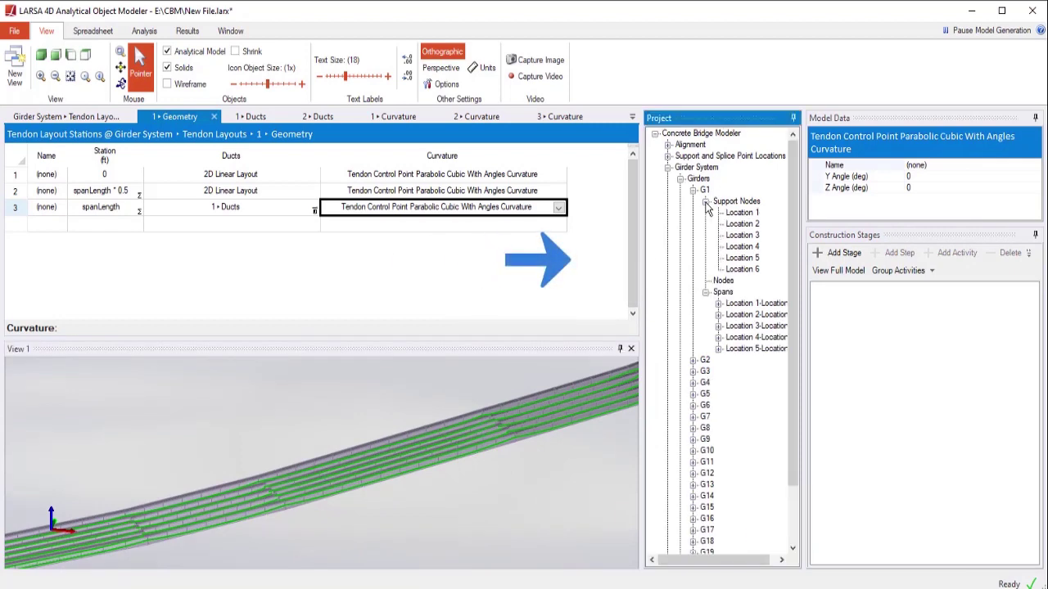
drag(643, 296, 603, 297)
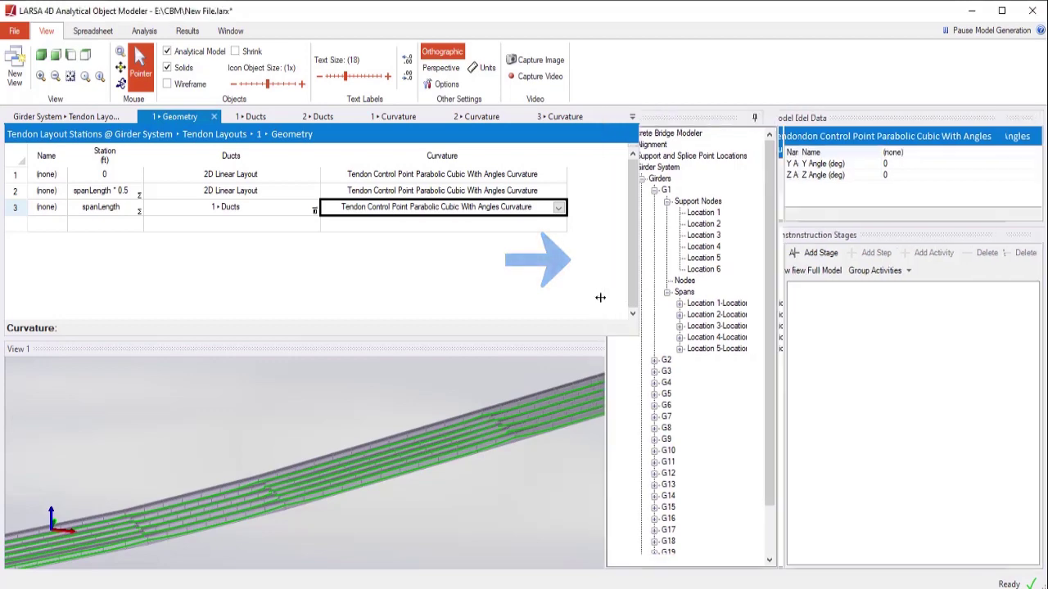
click(679, 302)
click(692, 325)
click(705, 348)
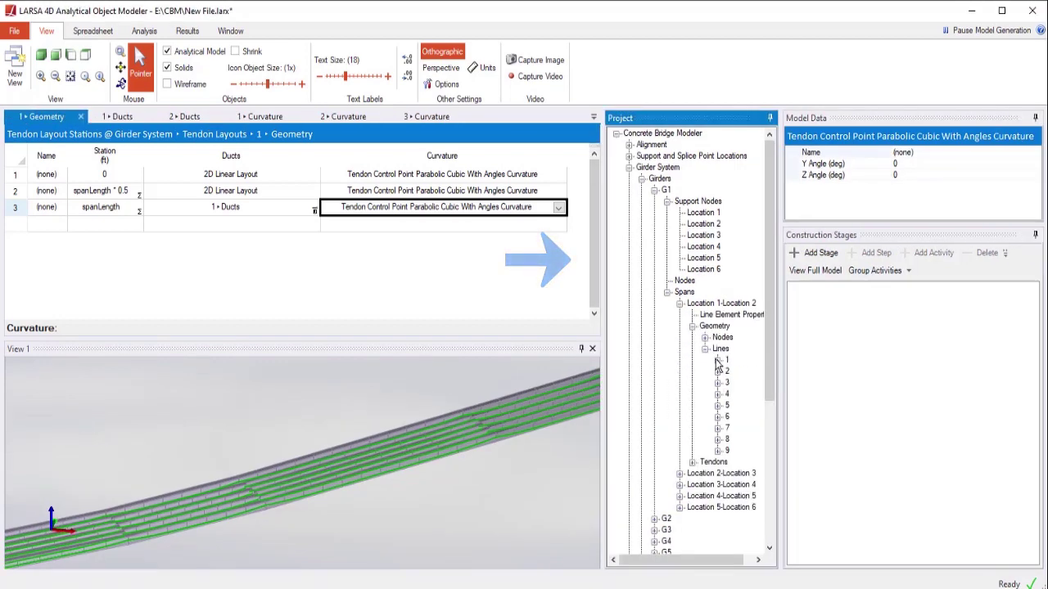
click(717, 360)
click(727, 360)
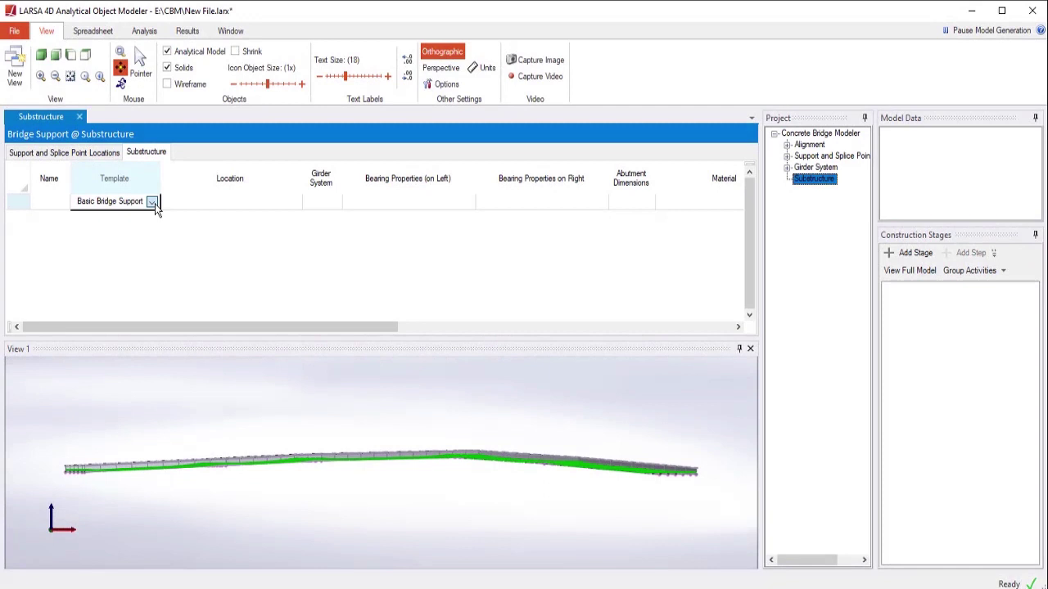
Set row 1's template to Abutment and row 2's to Pier, and place support 1 at Location 1
click(153, 203)
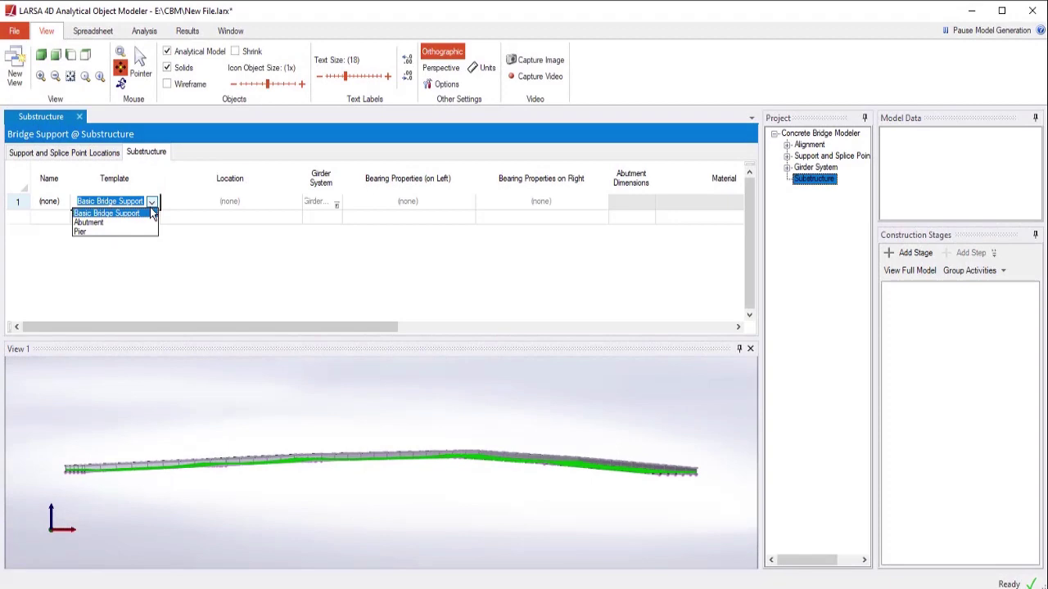
click(116, 222)
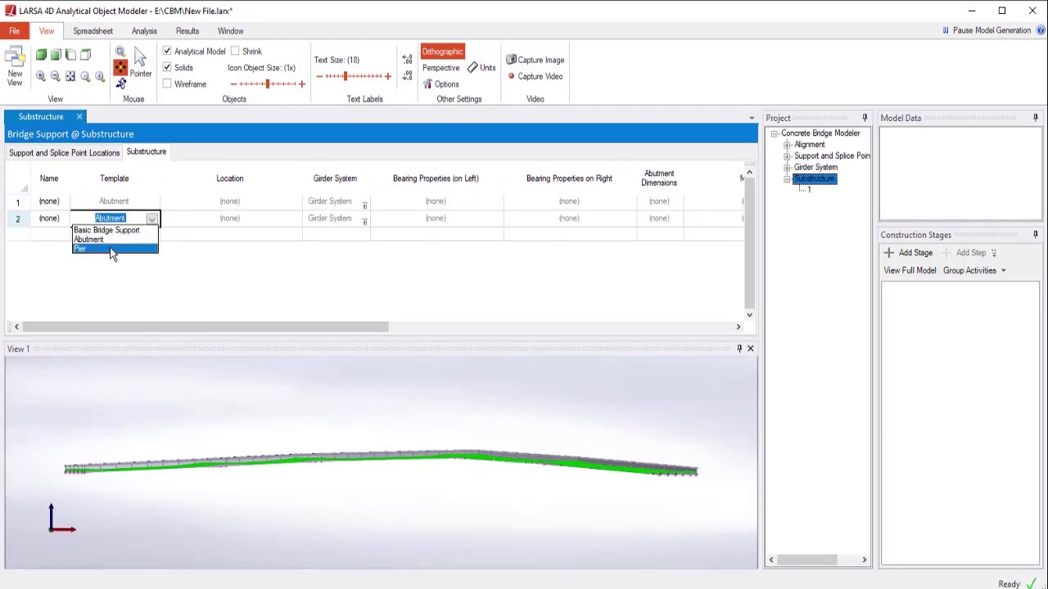
click(119, 248)
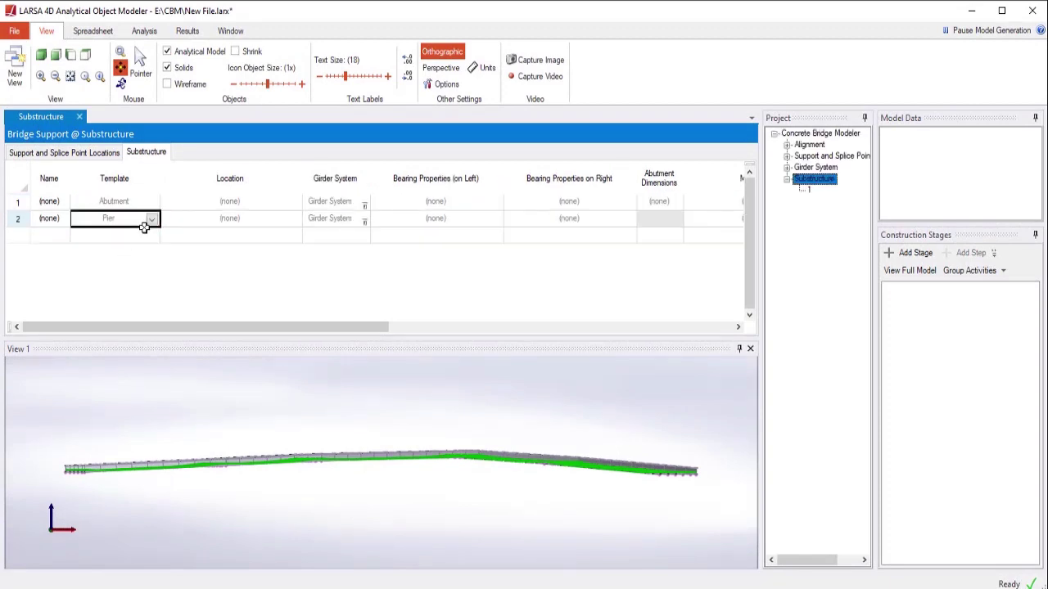
click(270, 201)
click(293, 202)
click(229, 223)
Place support 2 at Location 2
click(238, 218)
click(294, 219)
click(216, 248)
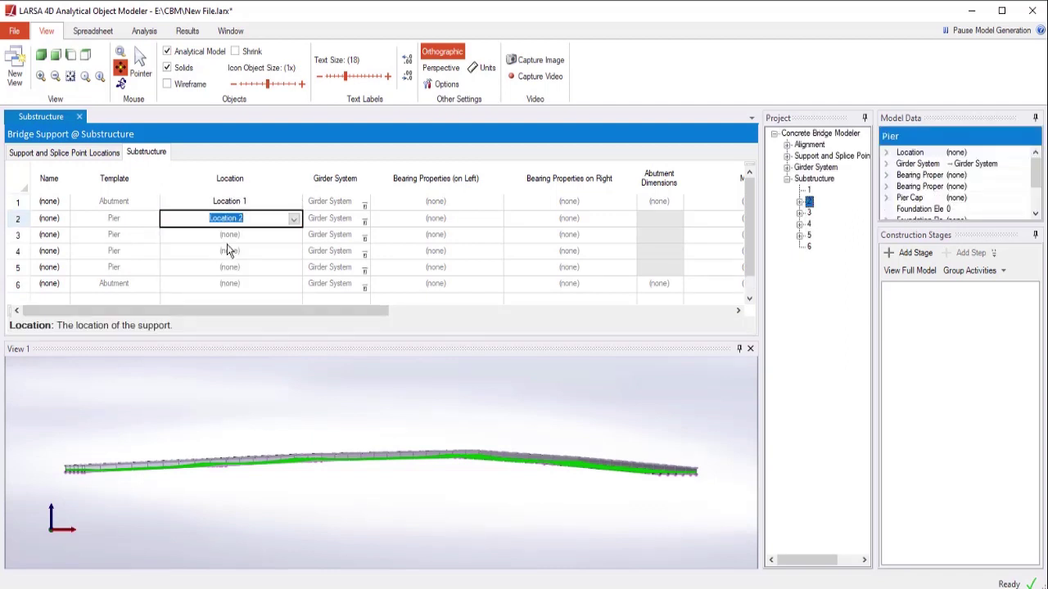
Set support 1's left bearing to Fully Fixed and paste-link it into supports 2–6
click(432, 205)
click(493, 202)
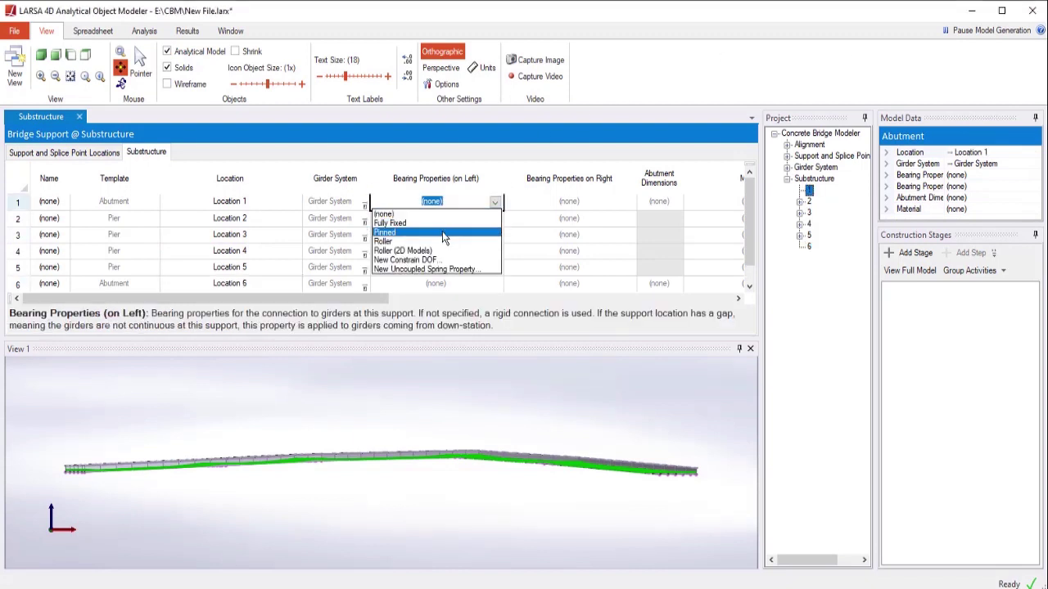
click(466, 223)
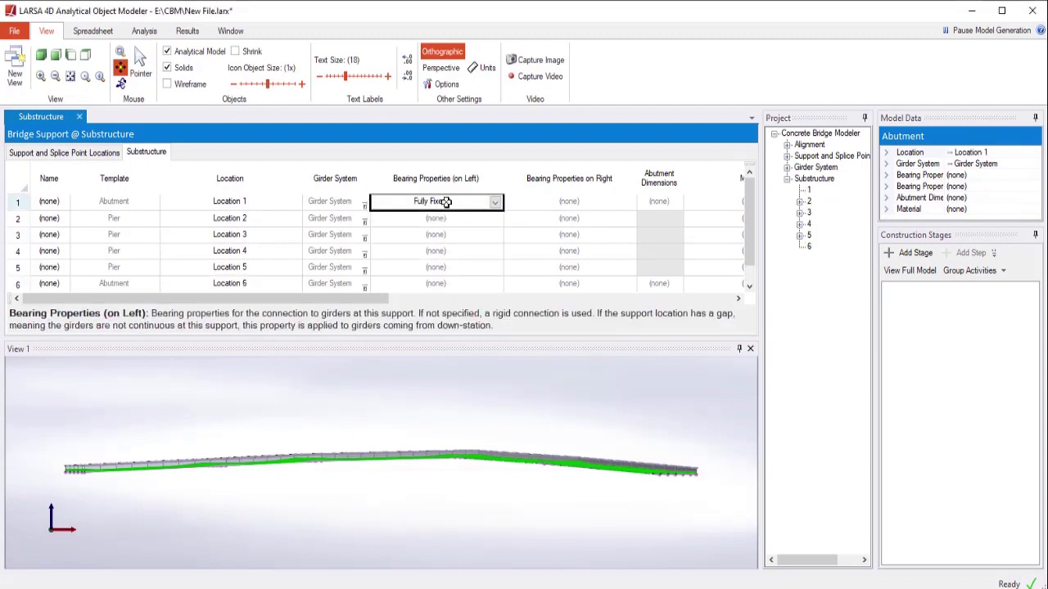
right_click(450, 207)
click(466, 234)
drag(433, 218, 441, 283)
right_click(444, 267)
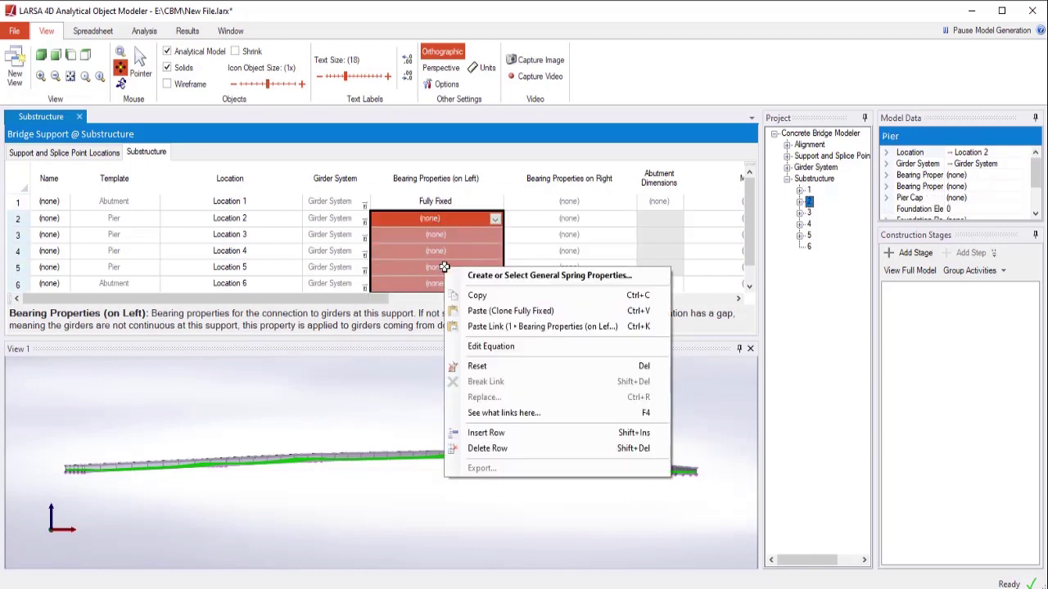
click(496, 312)
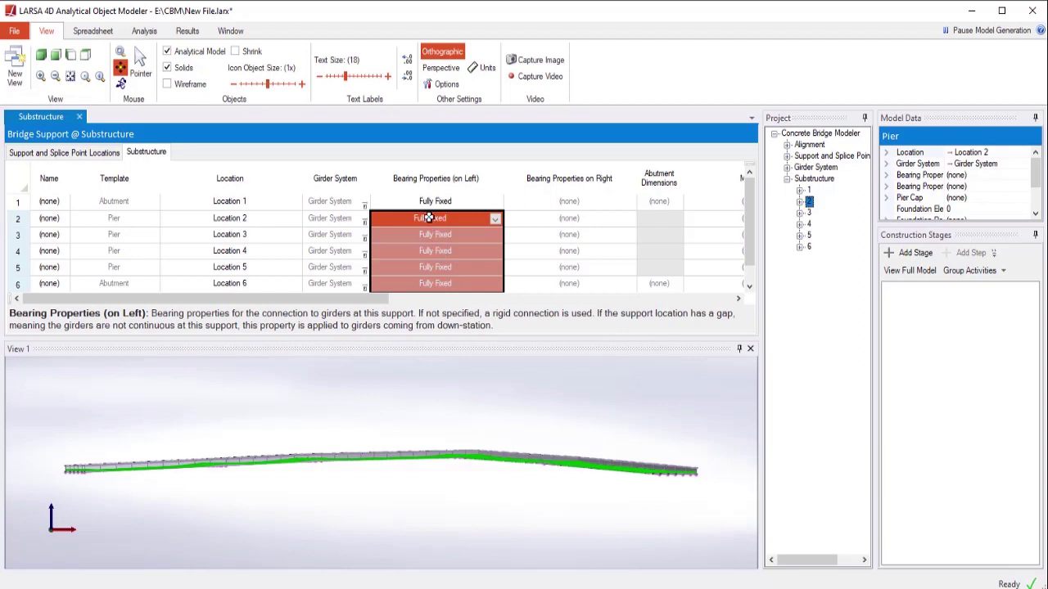
drag(428, 216, 437, 281)
right_click(437, 258)
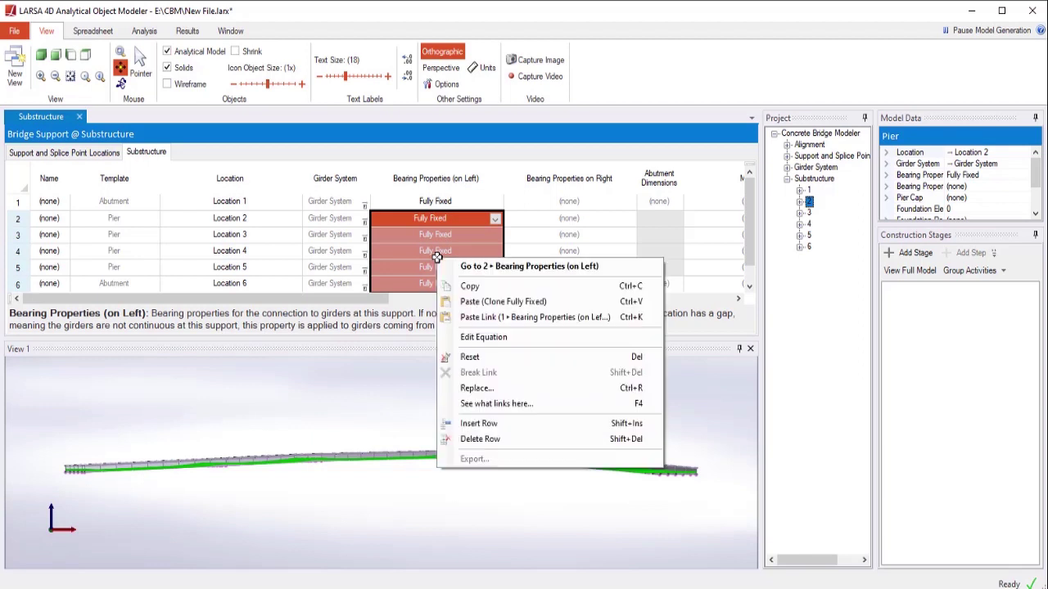
click(496, 317)
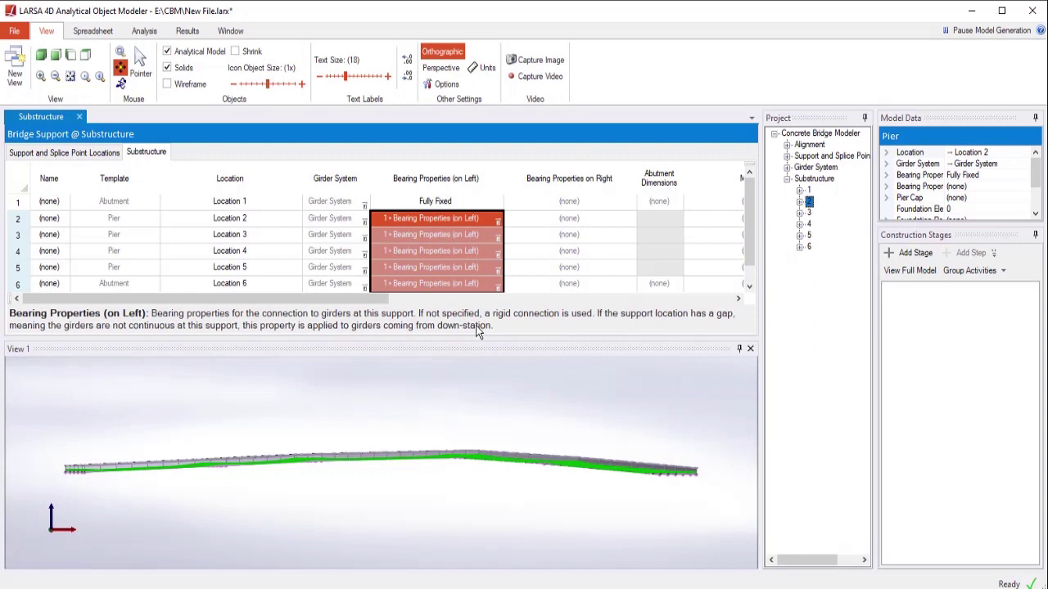
Review the first abutment's dimension parameters
click(659, 202)
double_click(659, 202)
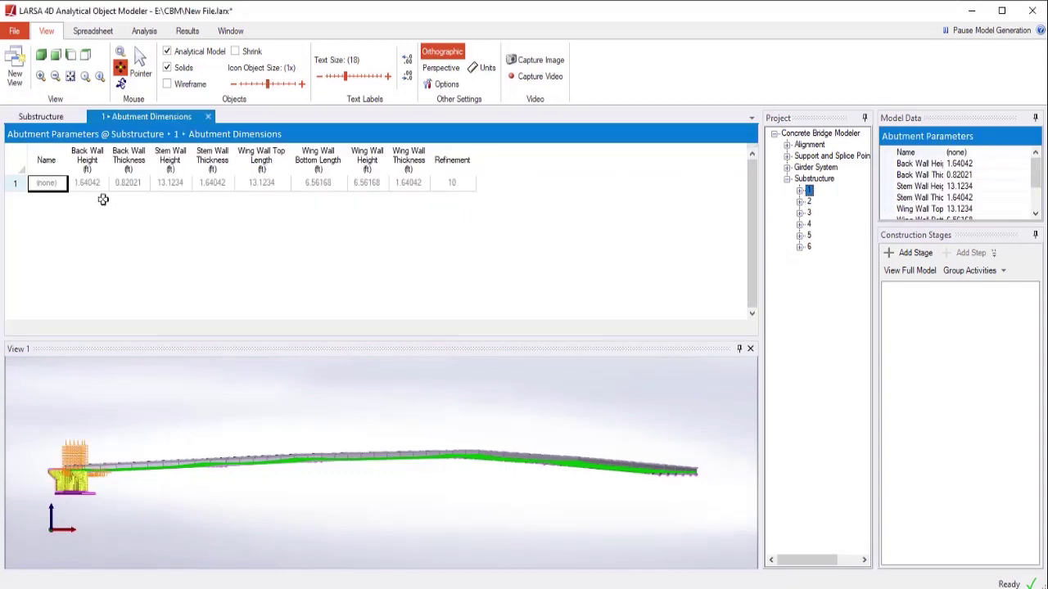
key(ctrl+w)
click(558, 205)
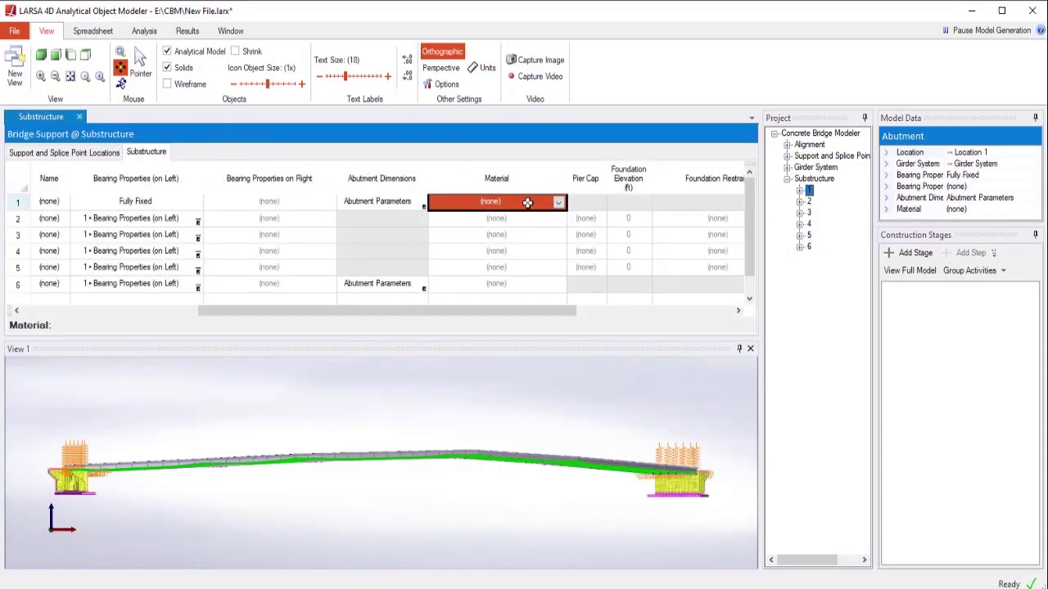
Import Fc_3 concrete from the material database as support 1's material
right_click(529, 204)
click(585, 212)
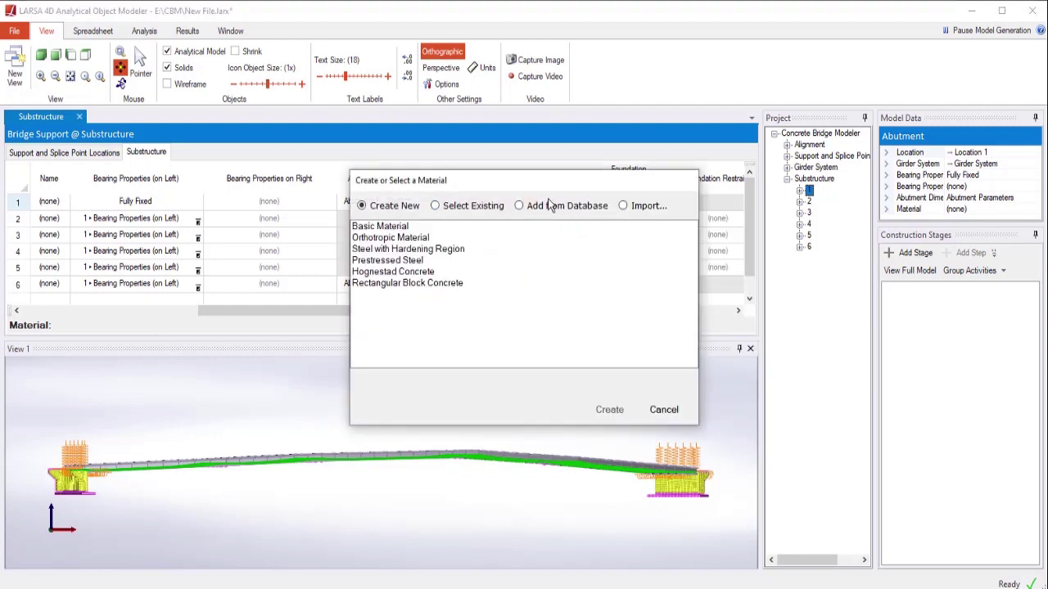
click(550, 205)
click(371, 237)
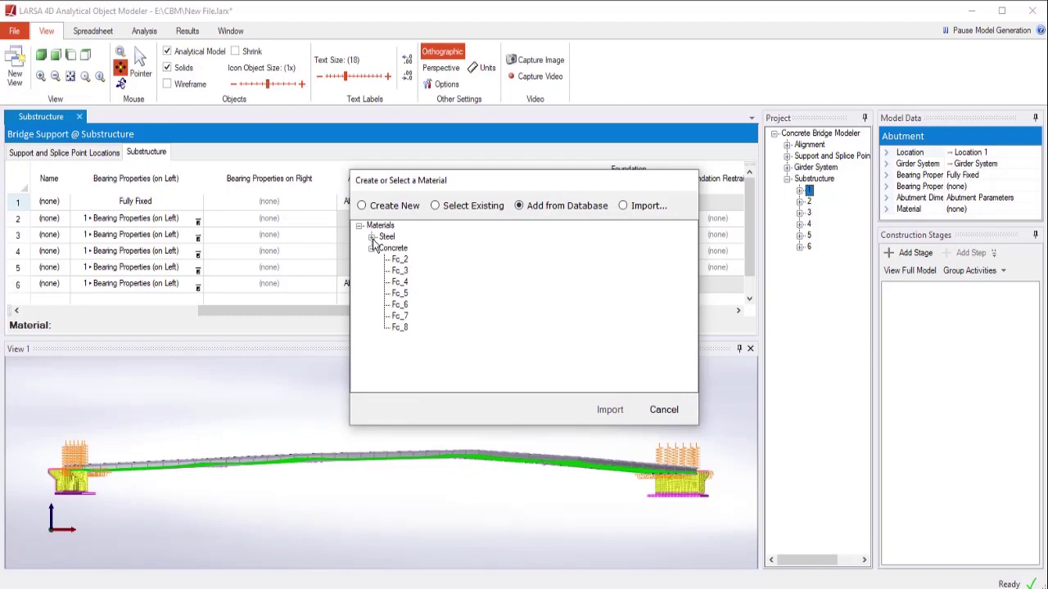
click(399, 270)
click(609, 410)
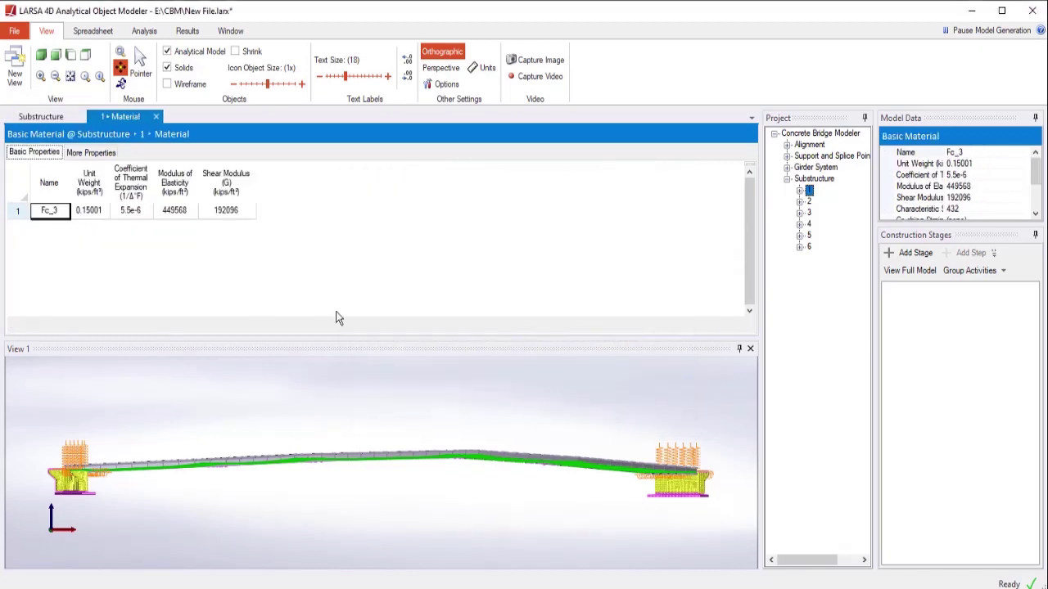
click(155, 116)
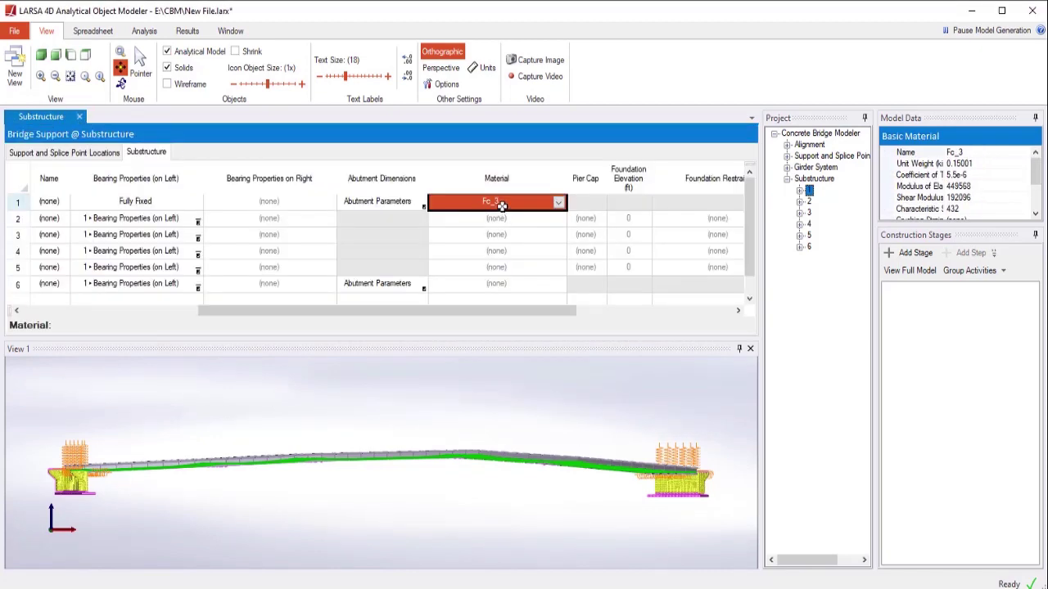
Paste-link support 1's Fc_3 material into supports 2–6
right_click(501, 207)
click(531, 240)
drag(498, 217, 507, 284)
right_click(507, 284)
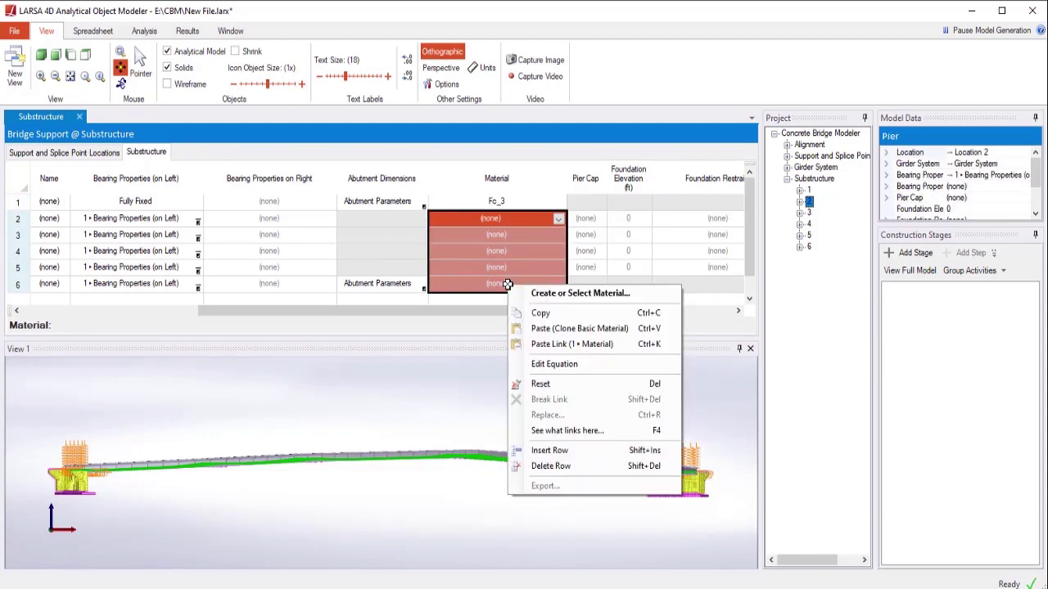
click(576, 343)
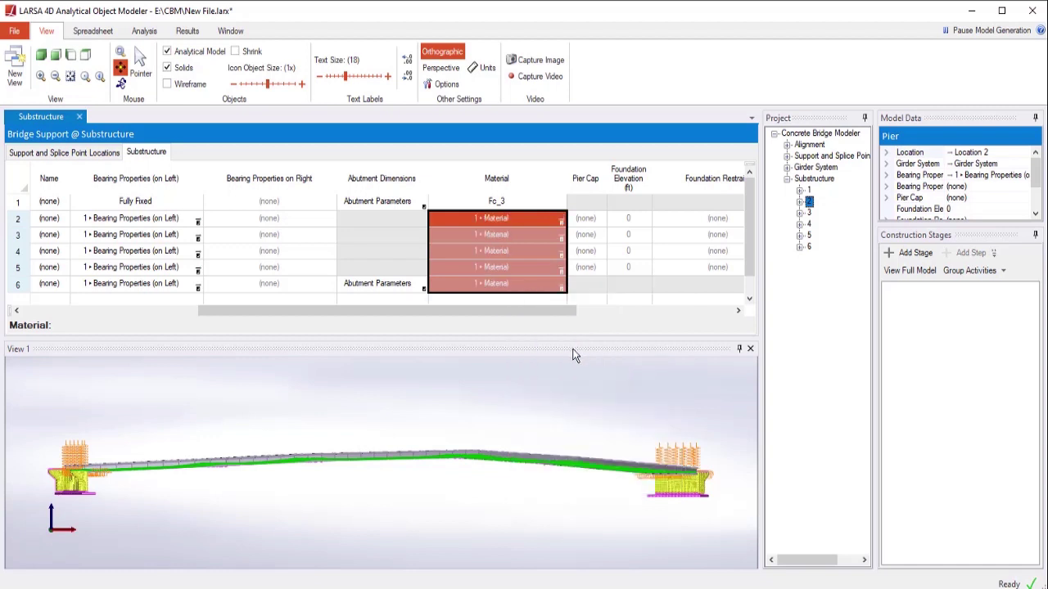
Break support 4's link to the shared Fc_3 material
click(521, 253)
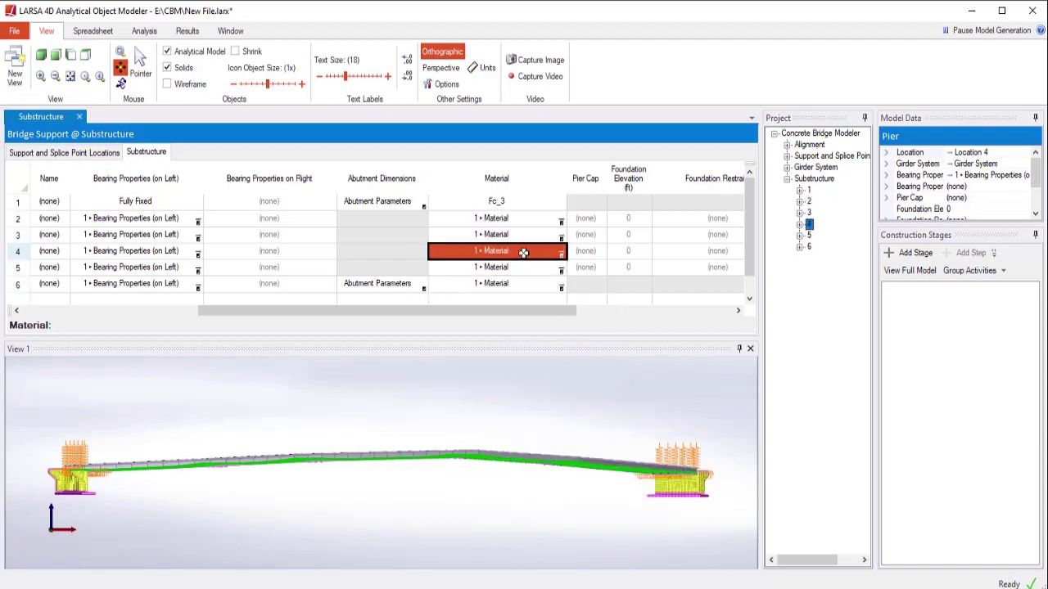
right_click(522, 253)
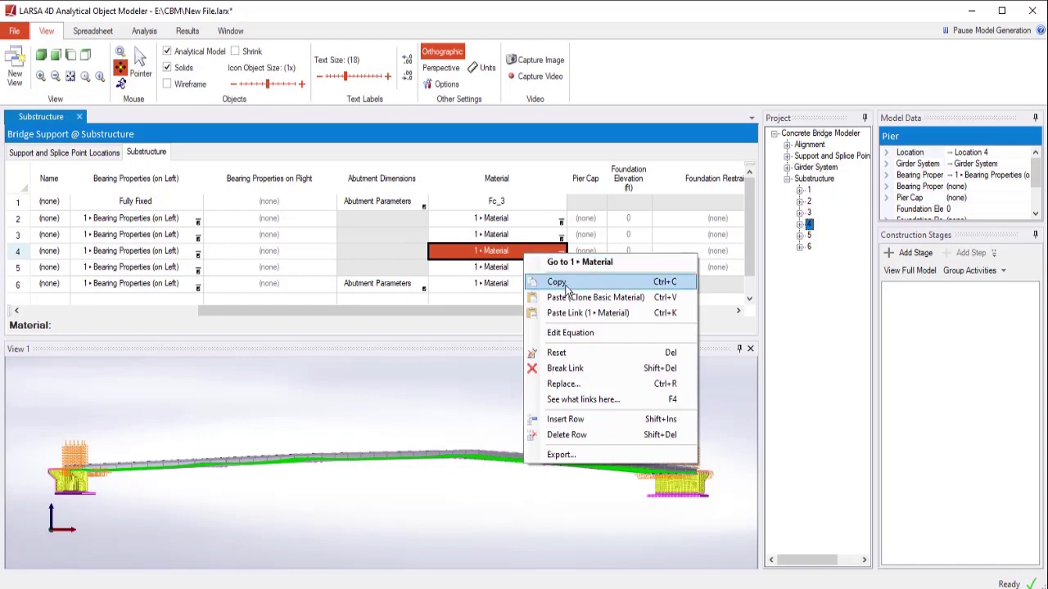
click(565, 369)
click(586, 218)
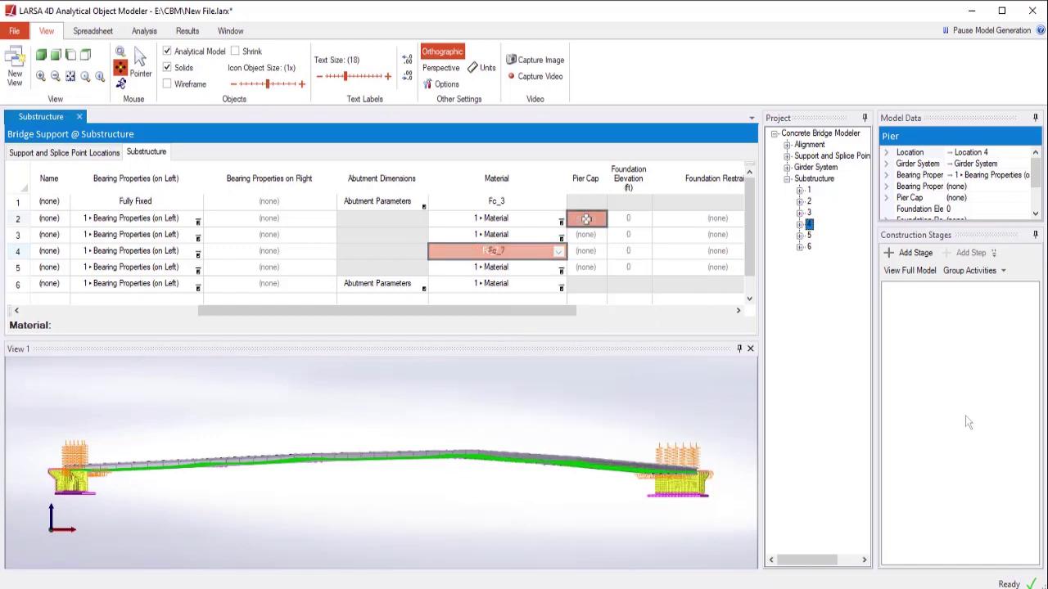
Give pier 2's cap a rectangular section and review its depth, width and overhangs
click(586, 219)
click(173, 195)
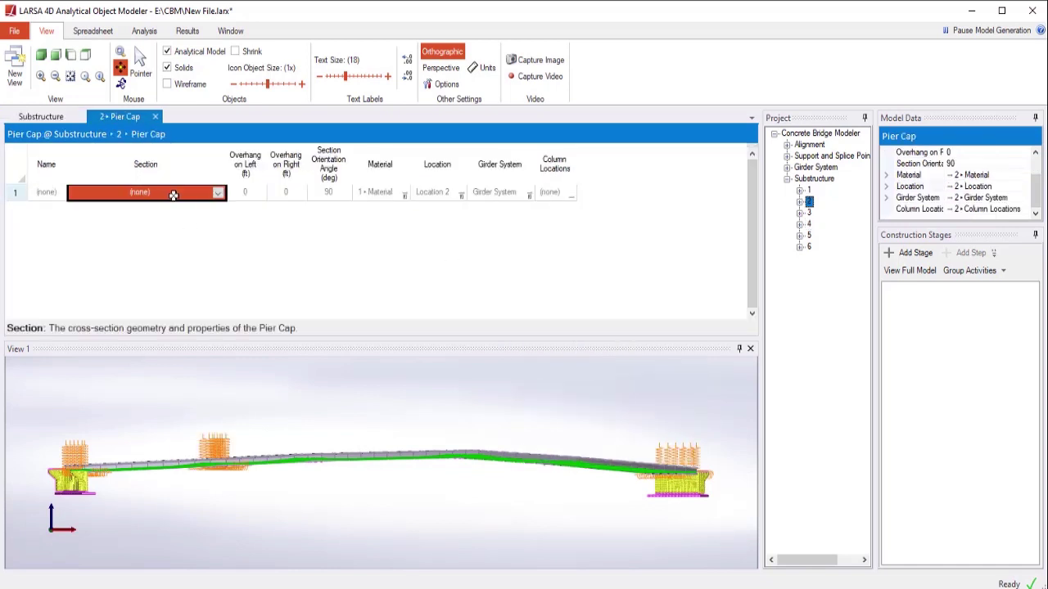
click(174, 195)
click(179, 221)
click(103, 153)
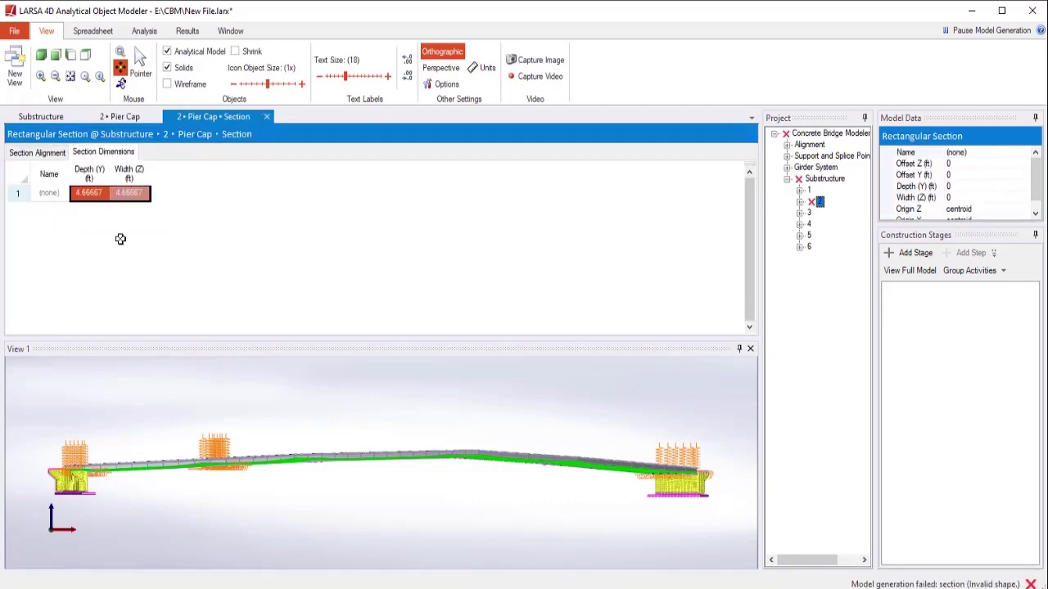
click(266, 116)
key(Tab)
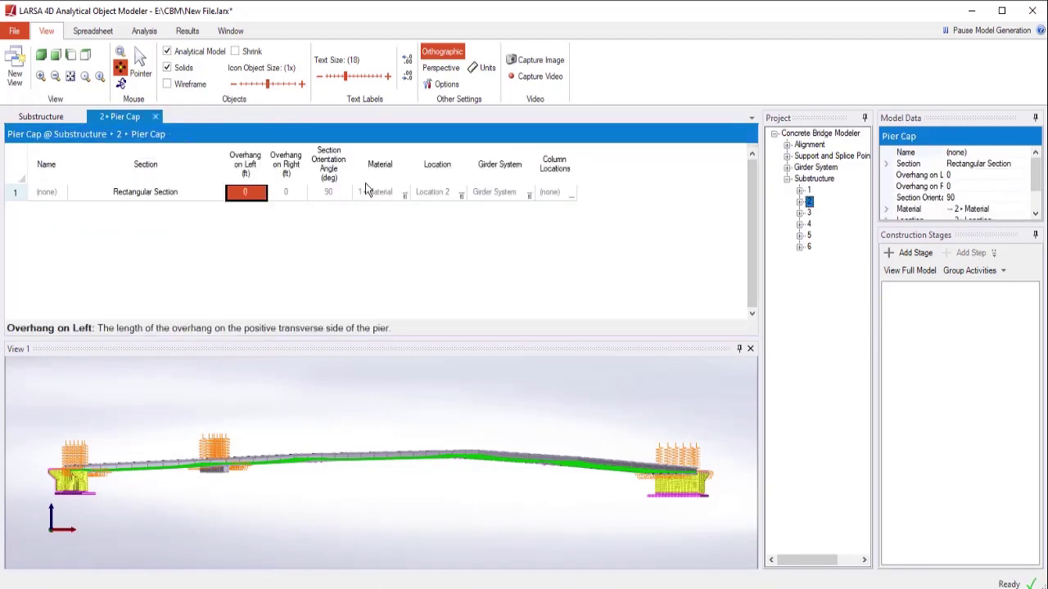
key(Tab)
click(41, 116)
Copy the pier cap down to piers 3–5 and fill their foundation elevations
drag(618, 280, 614, 274)
drag(635, 218, 635, 267)
click(738, 311)
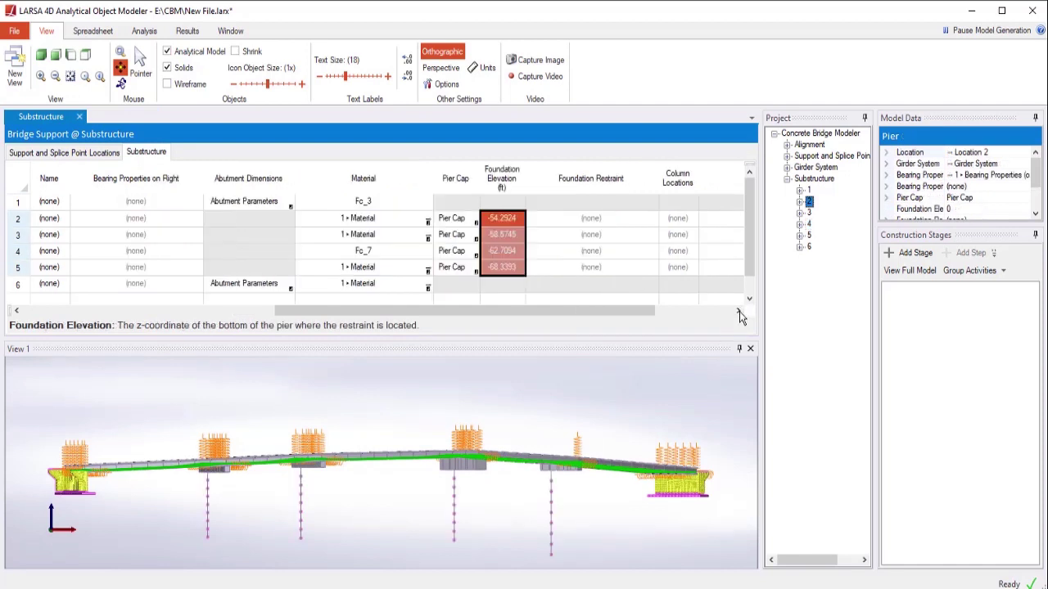
click(738, 310)
Set pier 2's foundation restraint to Fully Fixed, link rows 3–5 to it, and check column locations
click(456, 218)
click(517, 219)
click(467, 236)
right_click(467, 221)
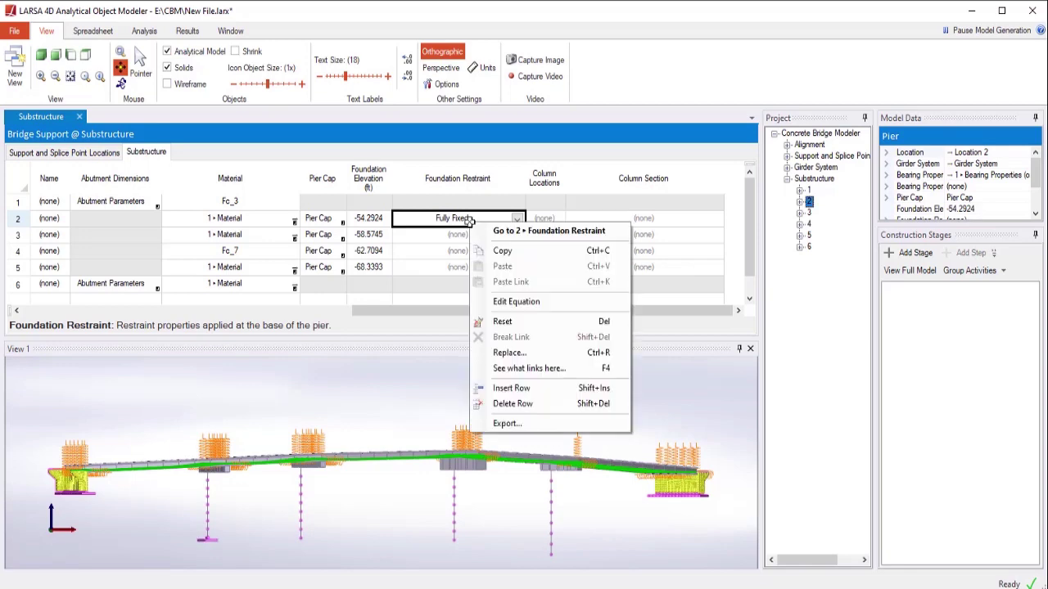
click(476, 252)
drag(465, 237, 462, 267)
right_click(463, 266)
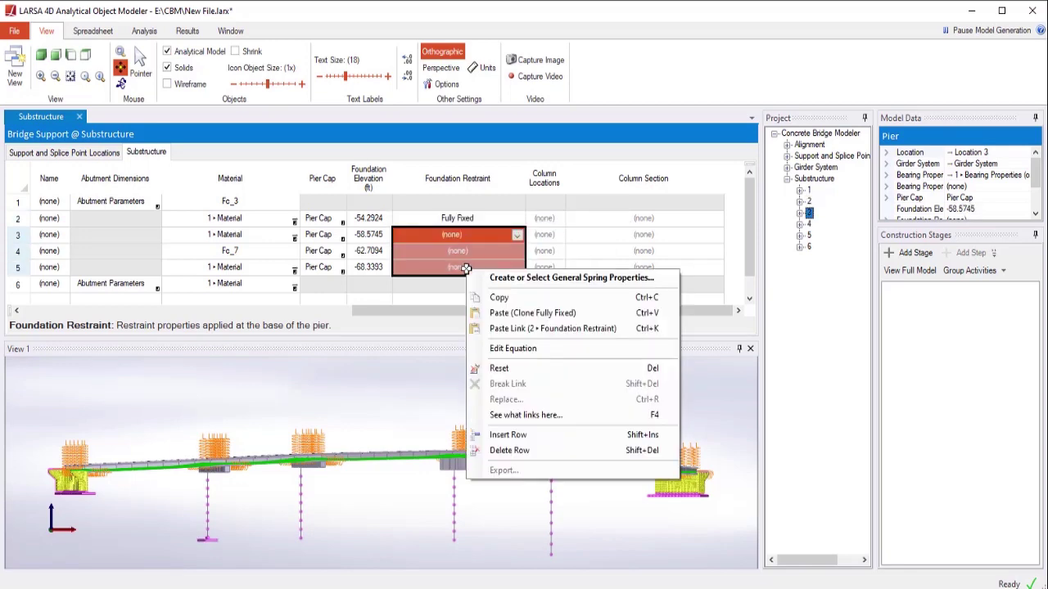
click(515, 330)
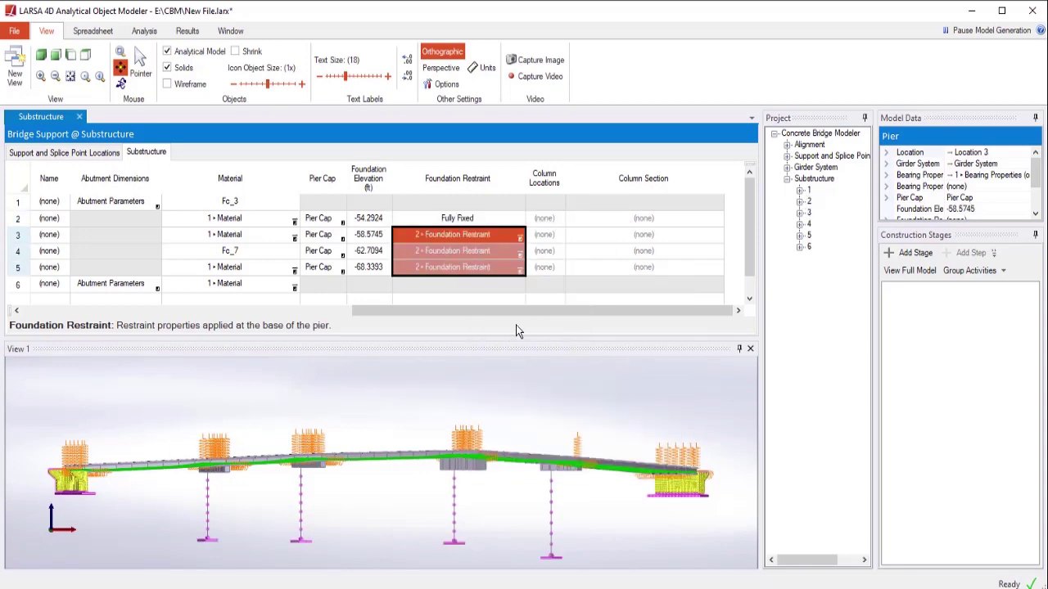
double_click(543, 217)
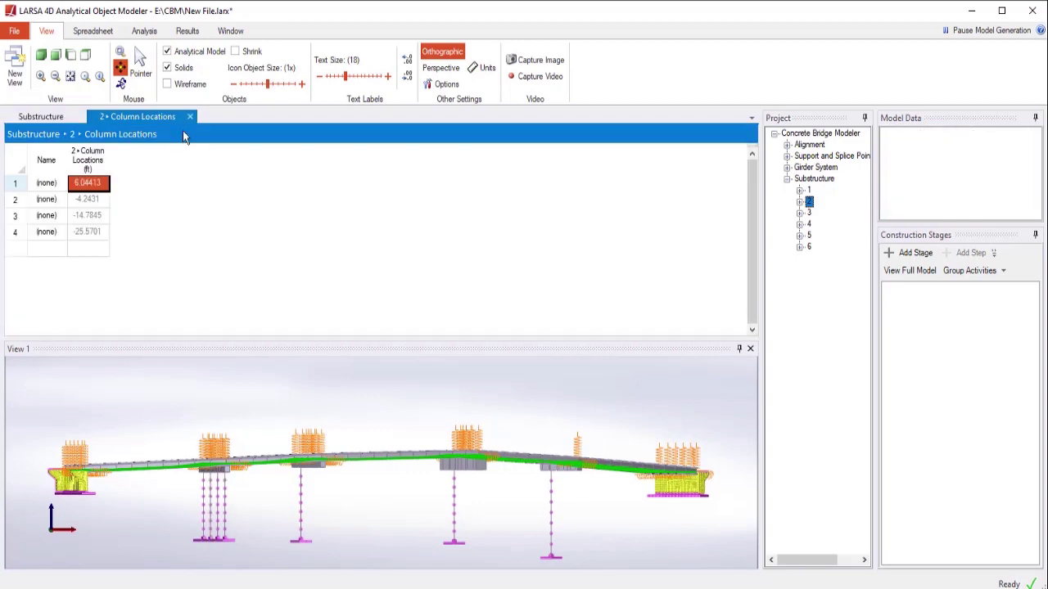
click(190, 116)
Give pier 2 a new custom solid shape column section from eight pasted points
click(657, 220)
click(657, 219)
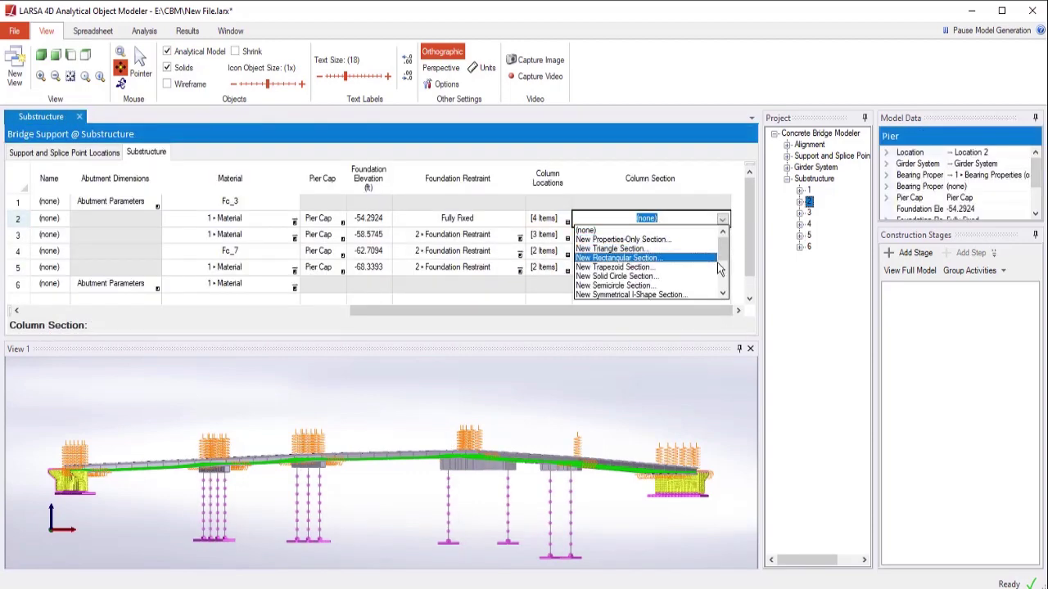
scroll(647, 270, down, 3)
click(680, 279)
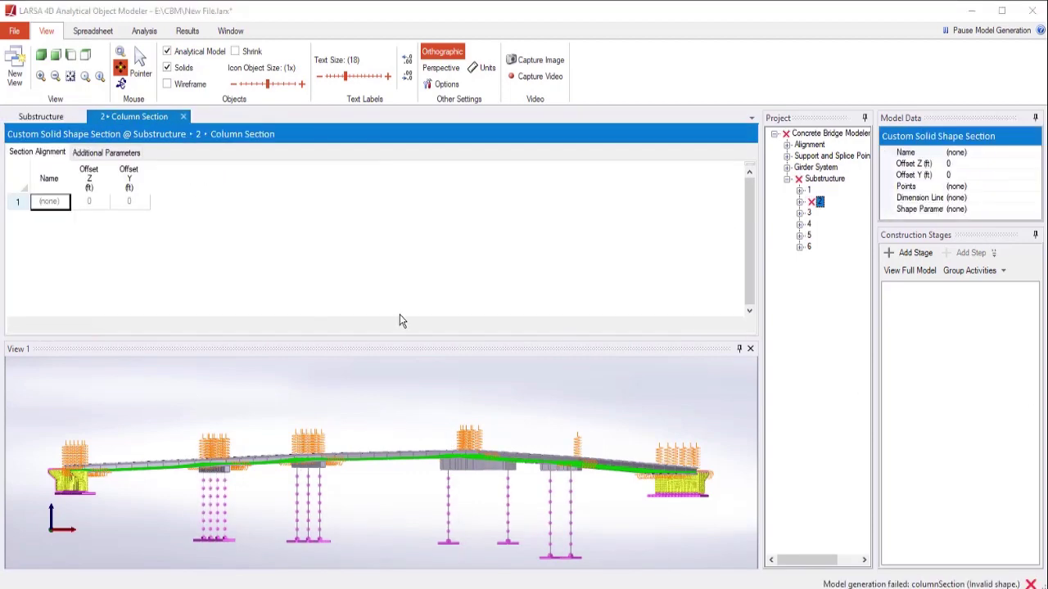
click(99, 155)
click(93, 192)
click(96, 193)
click(110, 203)
key(ctrl+v)
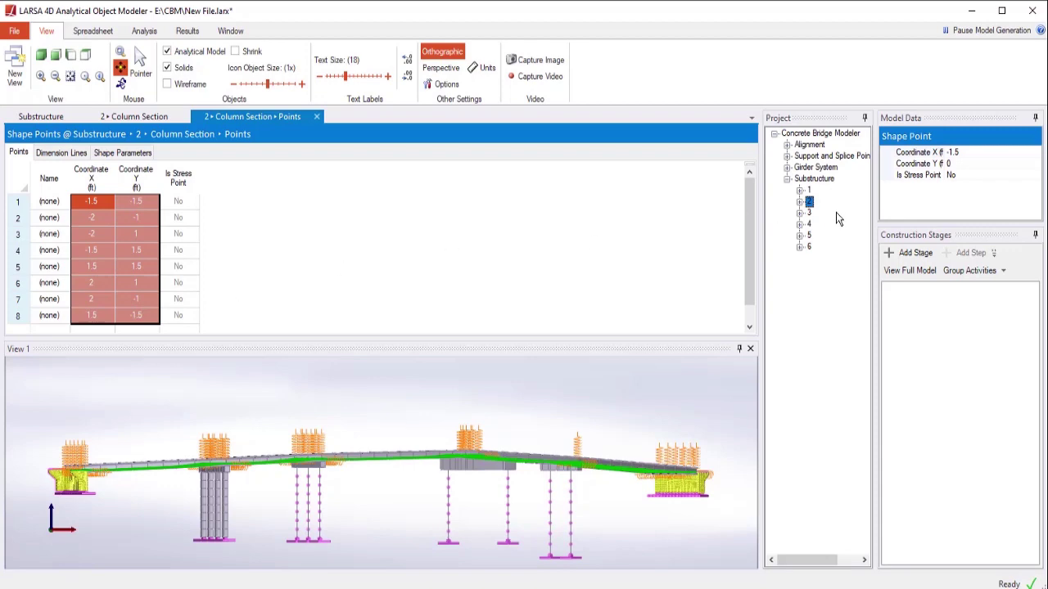
Create a drawing view of pier 2's column section
click(800, 201)
right_click(844, 245)
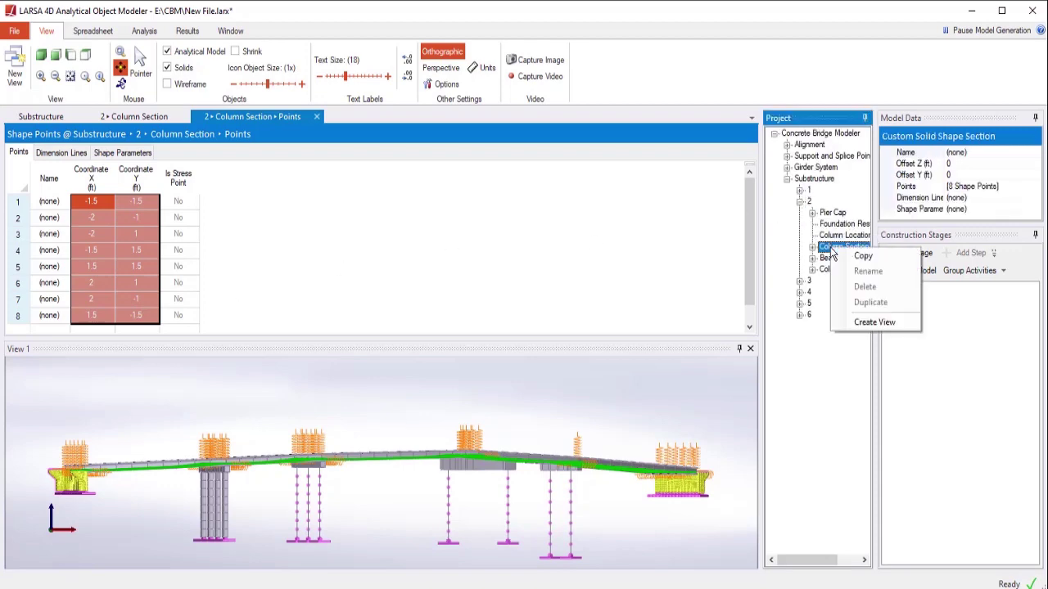
click(859, 321)
scroll(514, 479, up, 2)
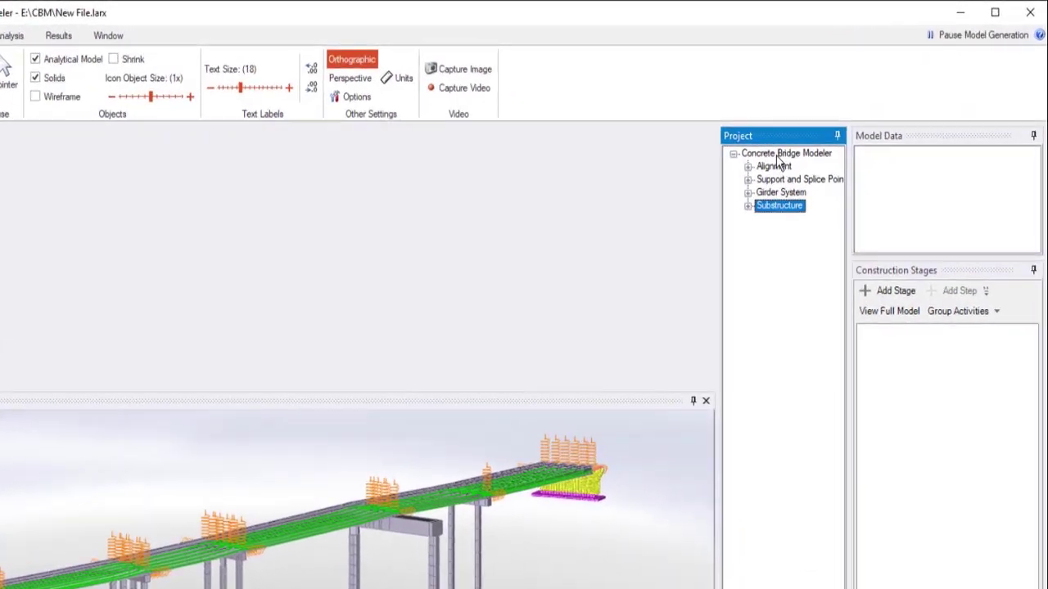
Create a new Deck from the bridge model's Deck property
click(814, 135)
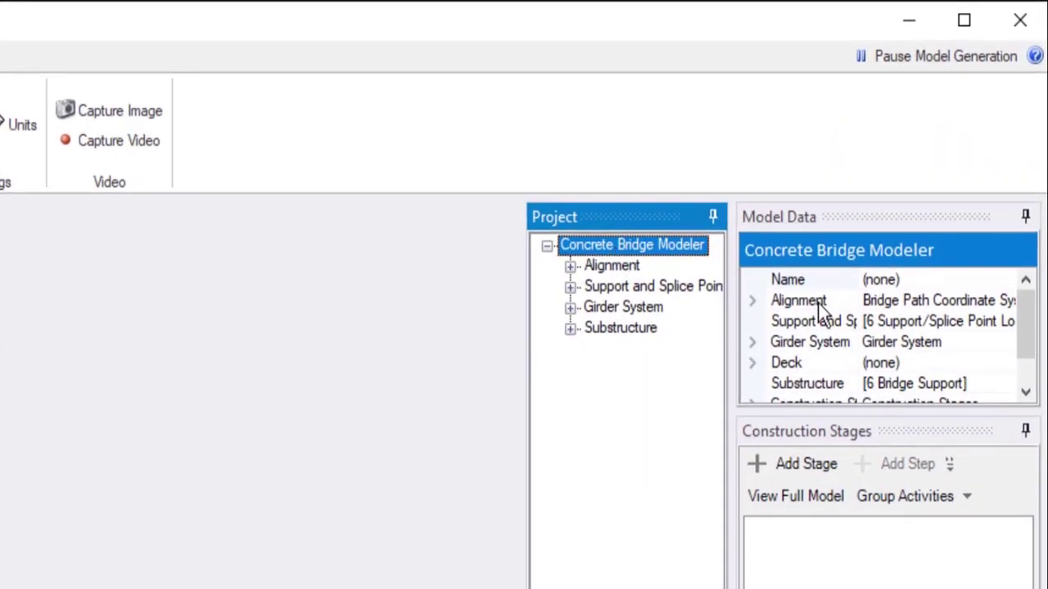
click(889, 366)
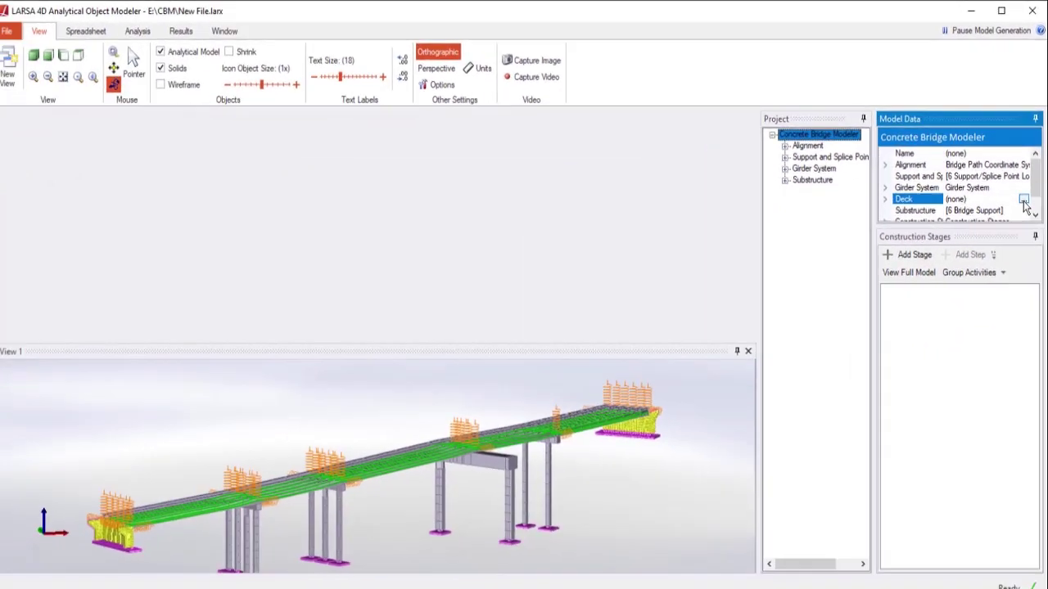
click(1023, 200)
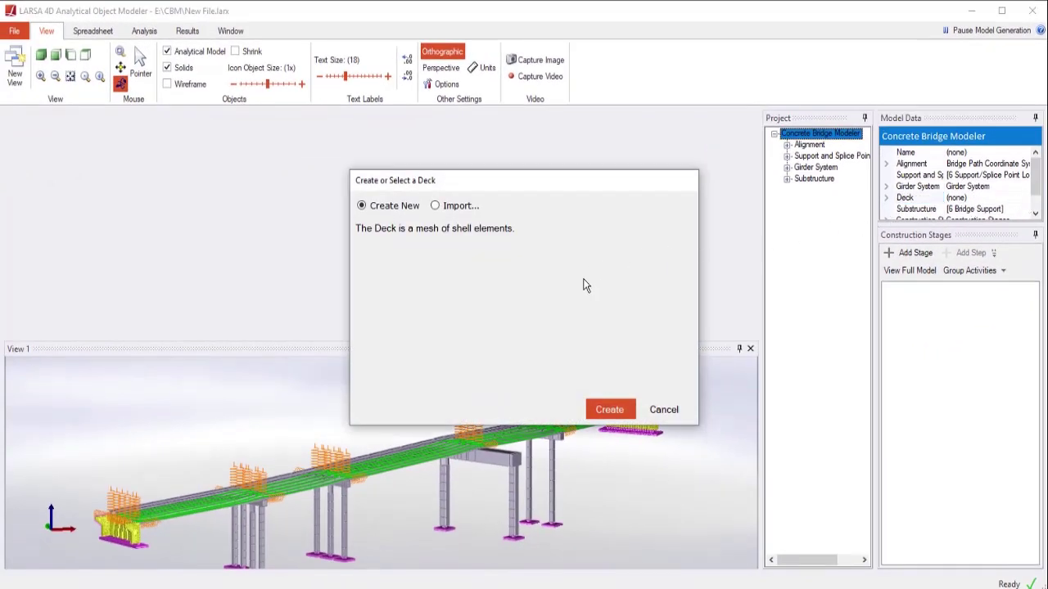
click(609, 410)
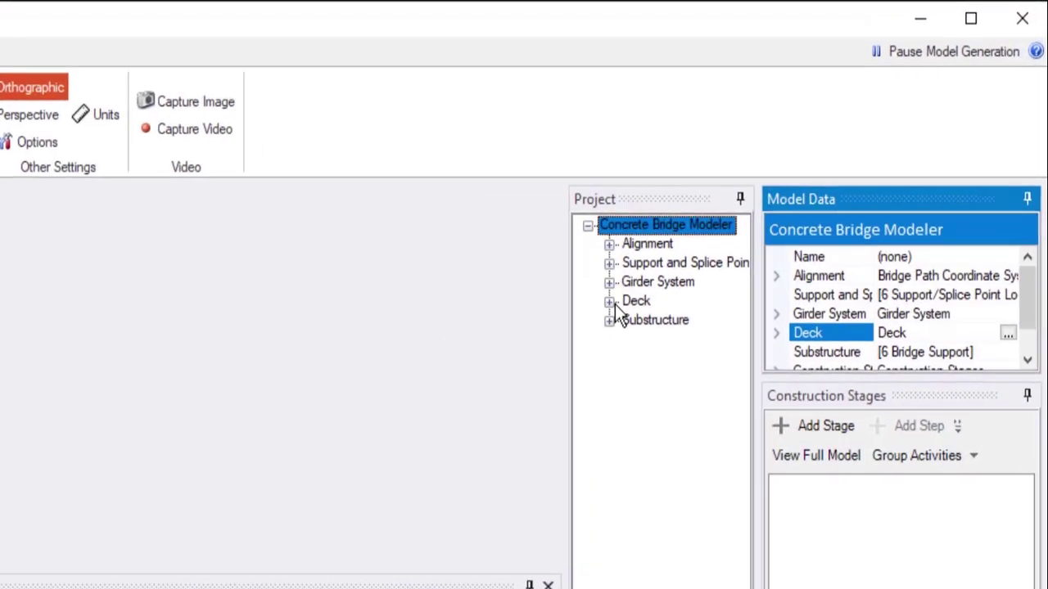
Expand the Deck node and open its settings sheet
click(787, 178)
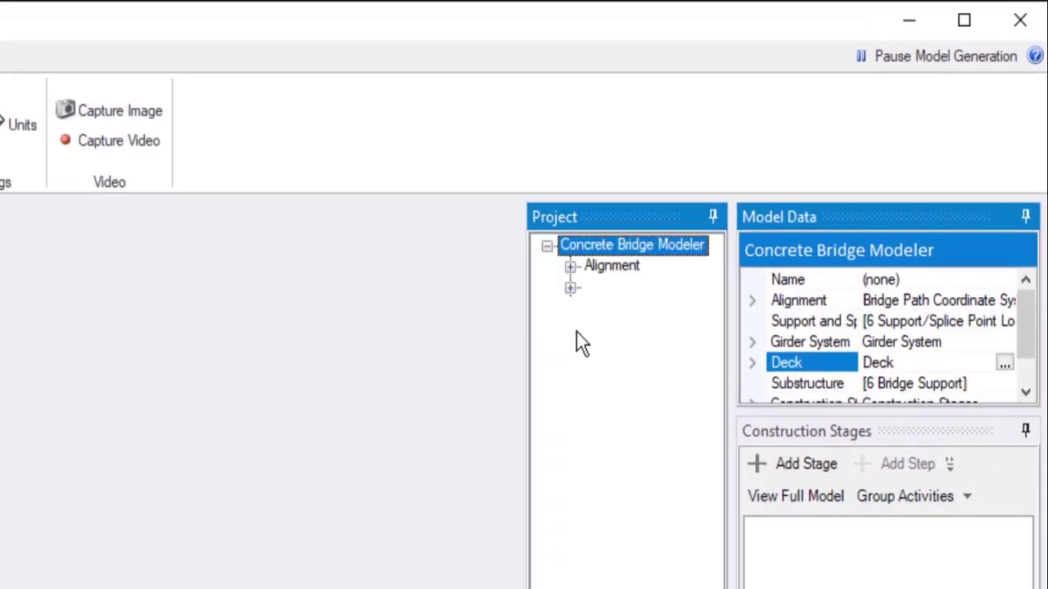
click(593, 350)
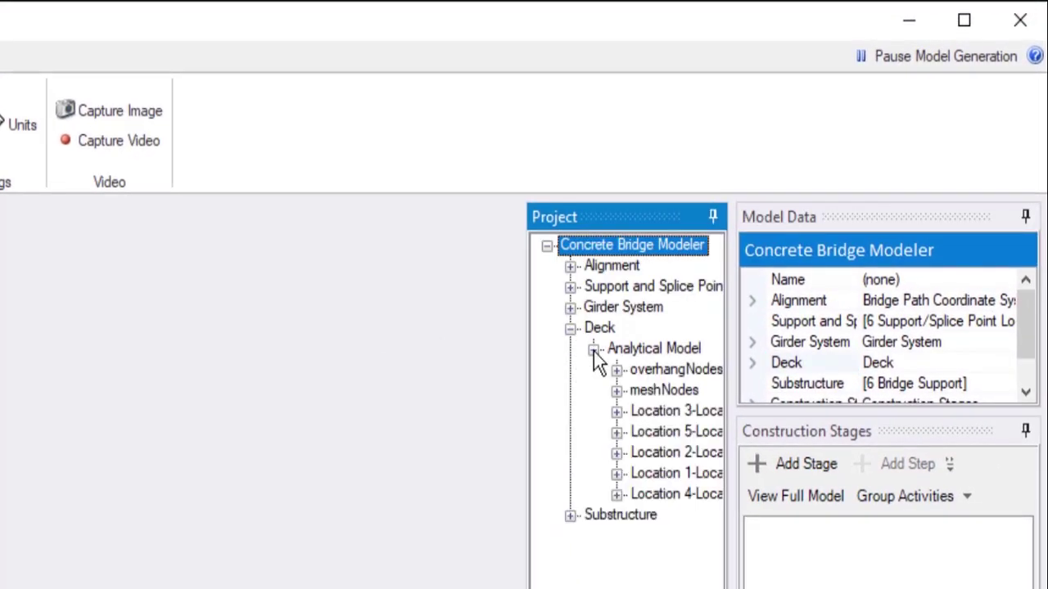
click(601, 329)
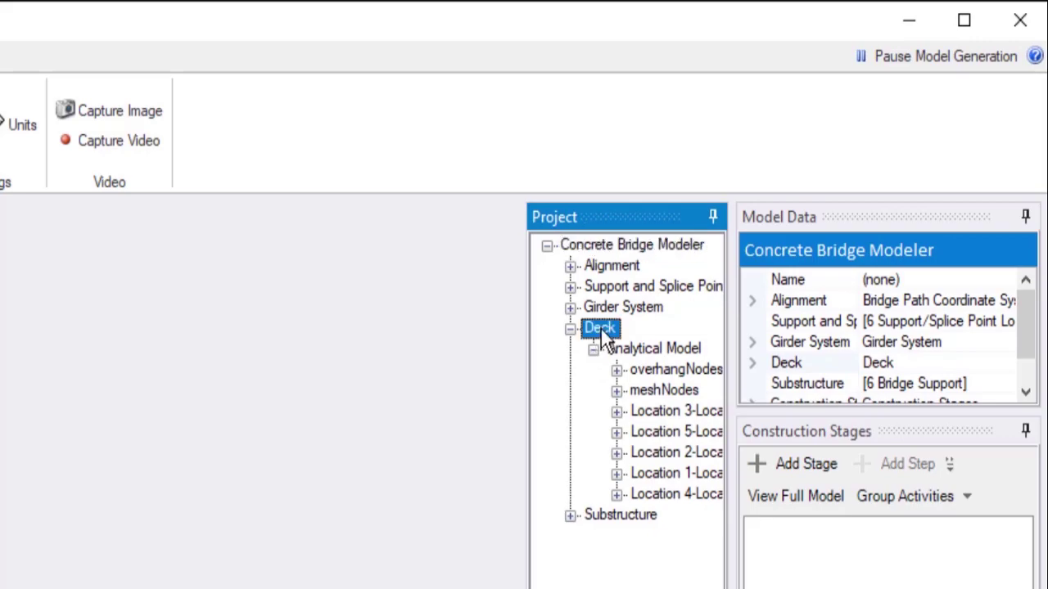
double_click(600, 330)
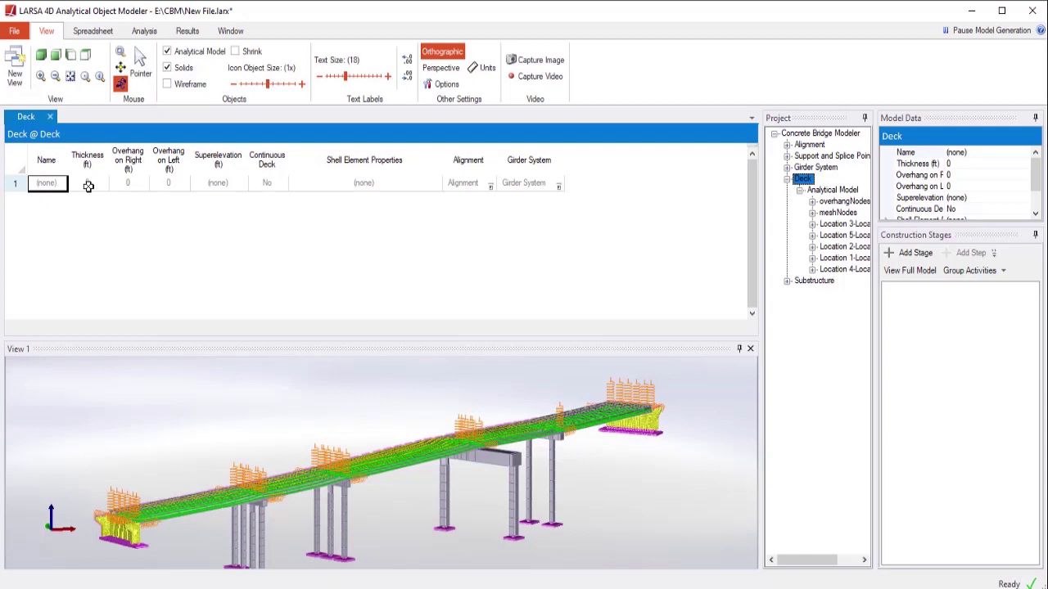
Give the deck 0.708 ft thickness, 4 ft overhangs and a new standard shell behavior using Fc_4 with CEB-FIP 90
drag(90, 183, 164, 184)
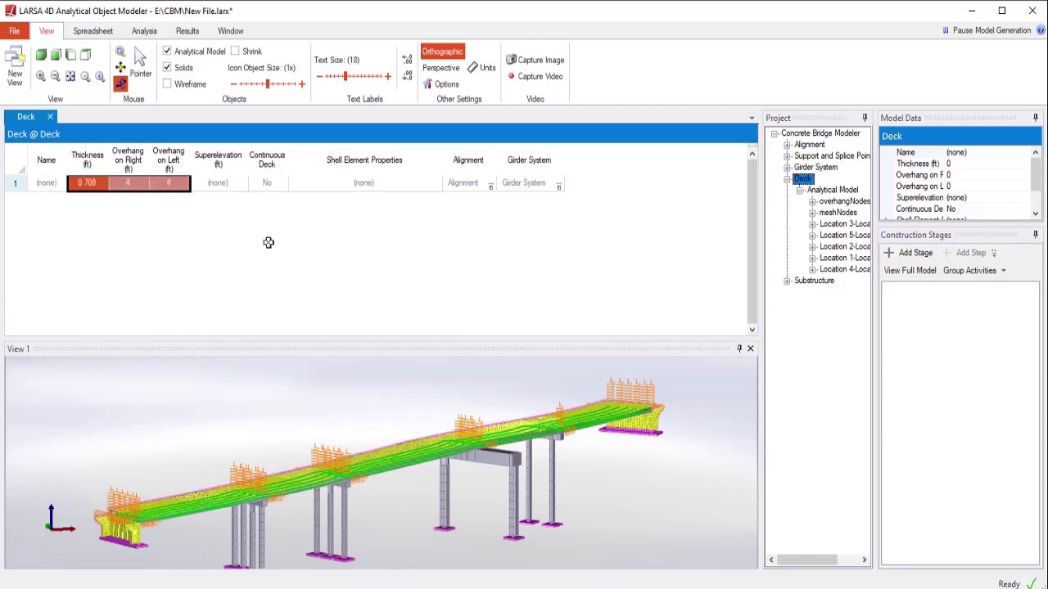
click(363, 183)
click(434, 187)
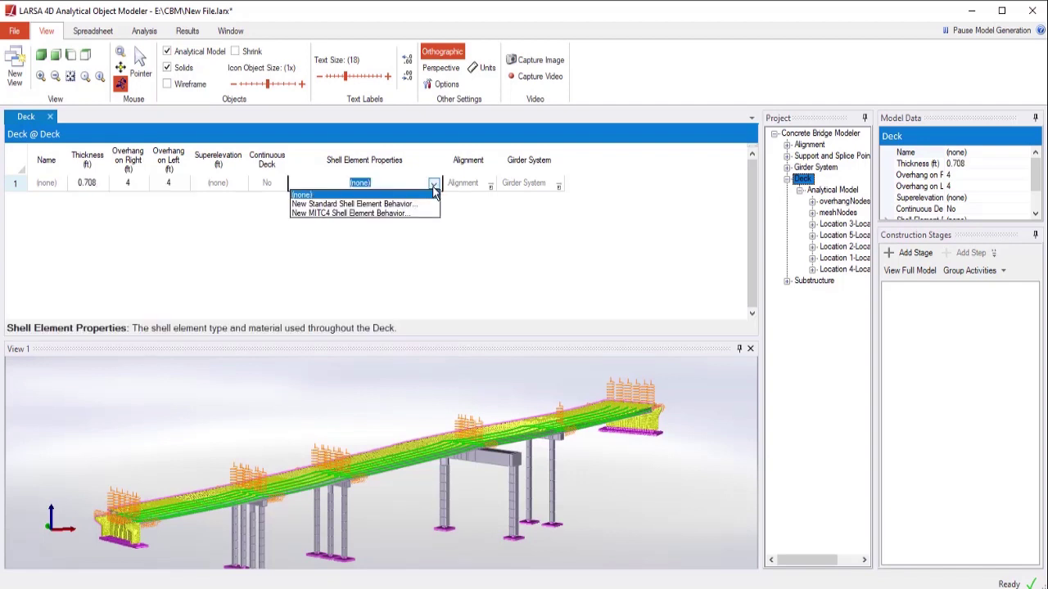
click(405, 204)
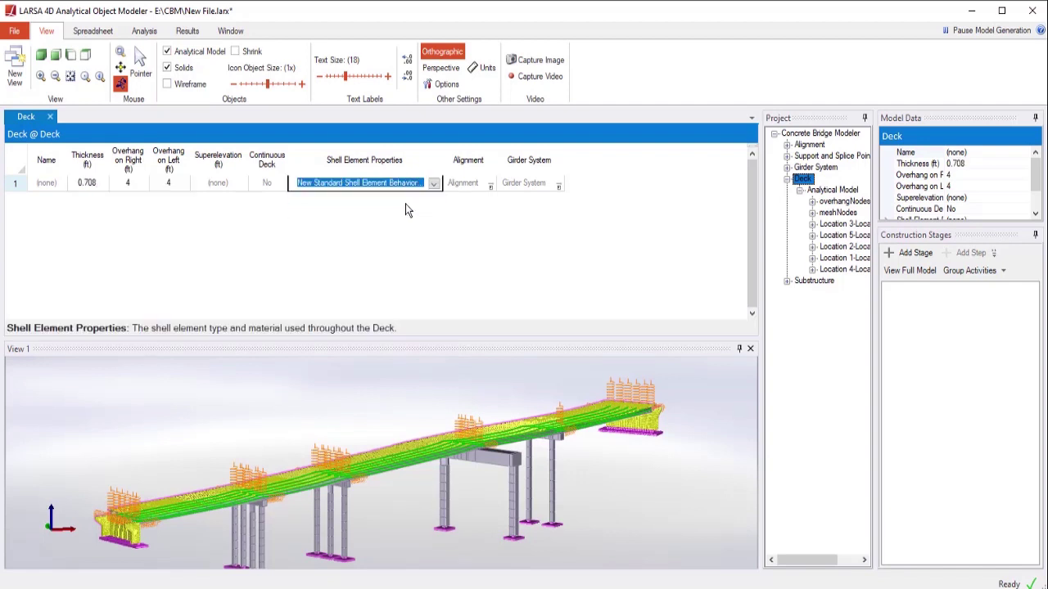
click(140, 165)
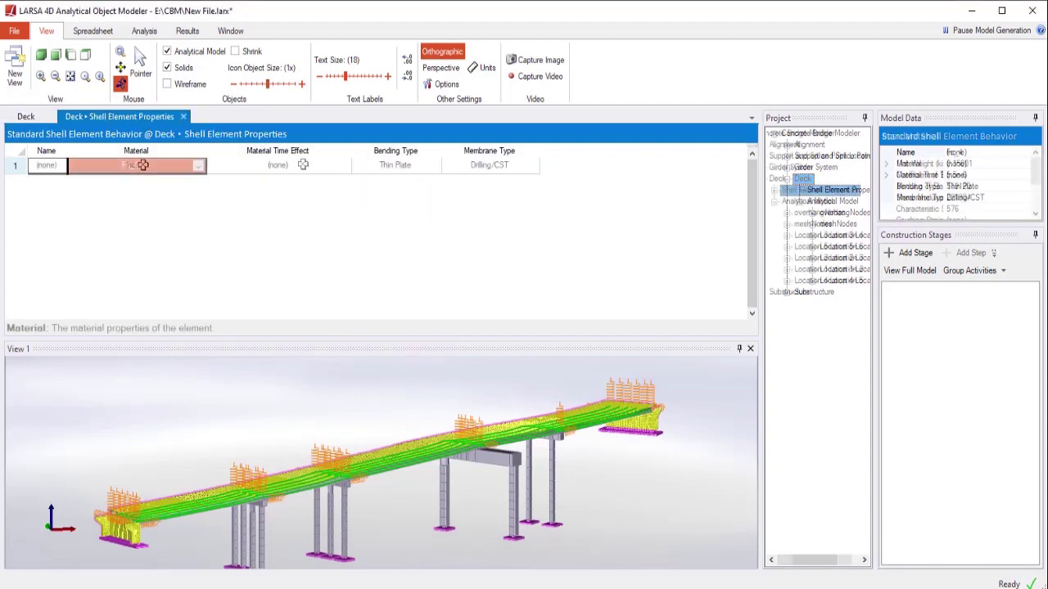
click(302, 164)
click(343, 165)
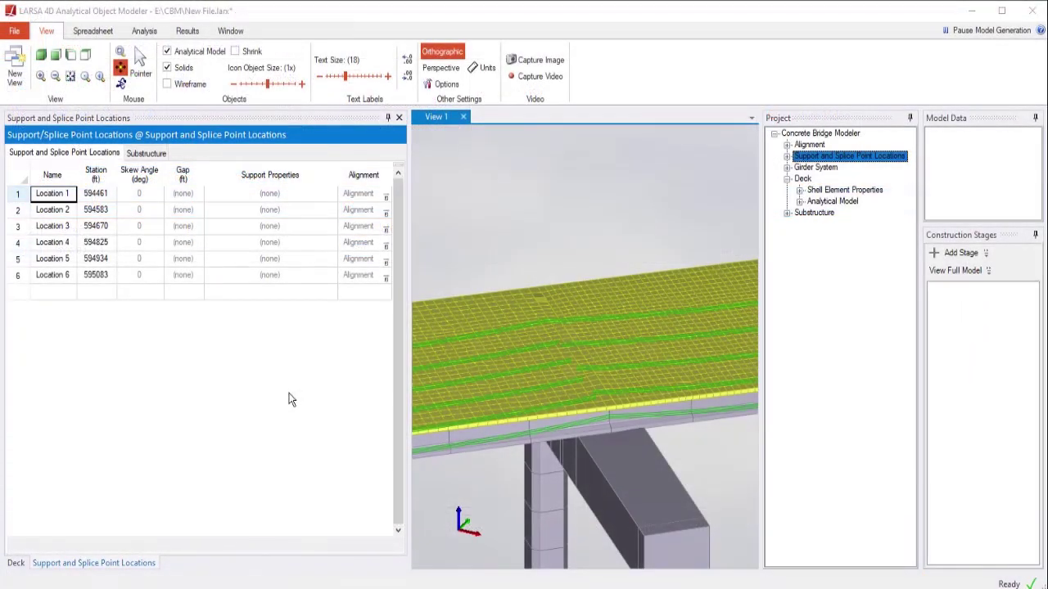
Set the gap at support Location 4 to 0 and make the deck continuous
click(197, 243)
text(0)
click(15, 563)
click(266, 183)
click(280, 187)
click(268, 207)
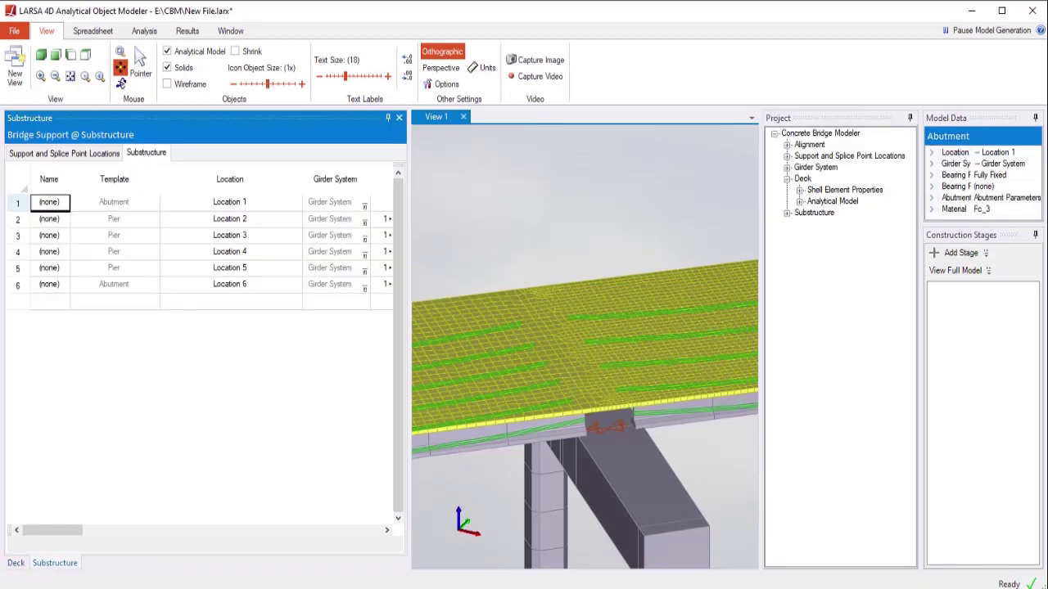
Set pier 4's right bearing to Fully Fixed
click(386, 531)
click(386, 531)
click(273, 253)
click(323, 252)
click(328, 252)
click(235, 273)
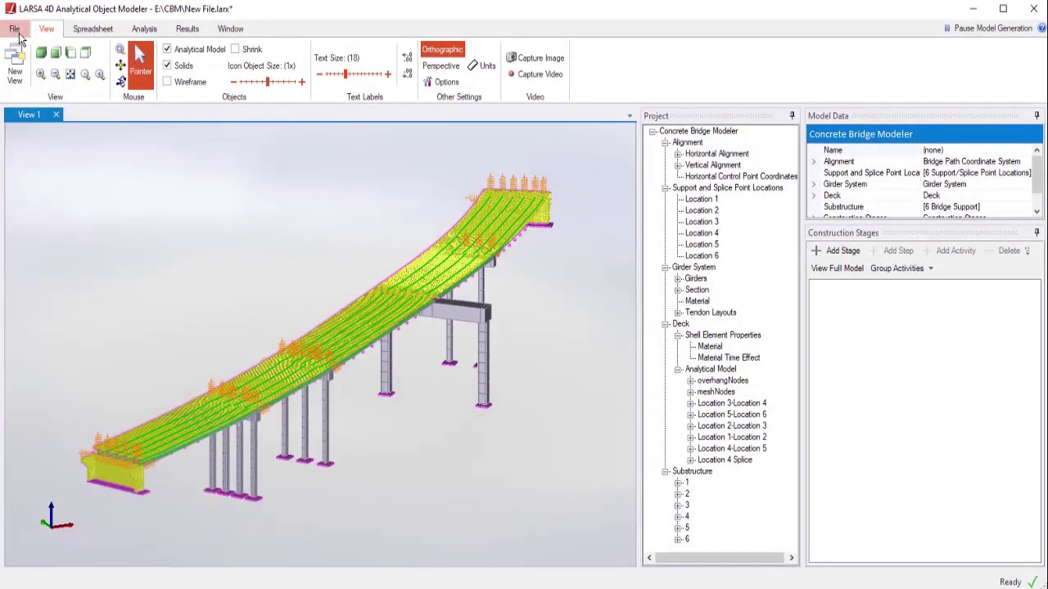
Open the File menu to reach the Export to LARSA 4D command
click(16, 31)
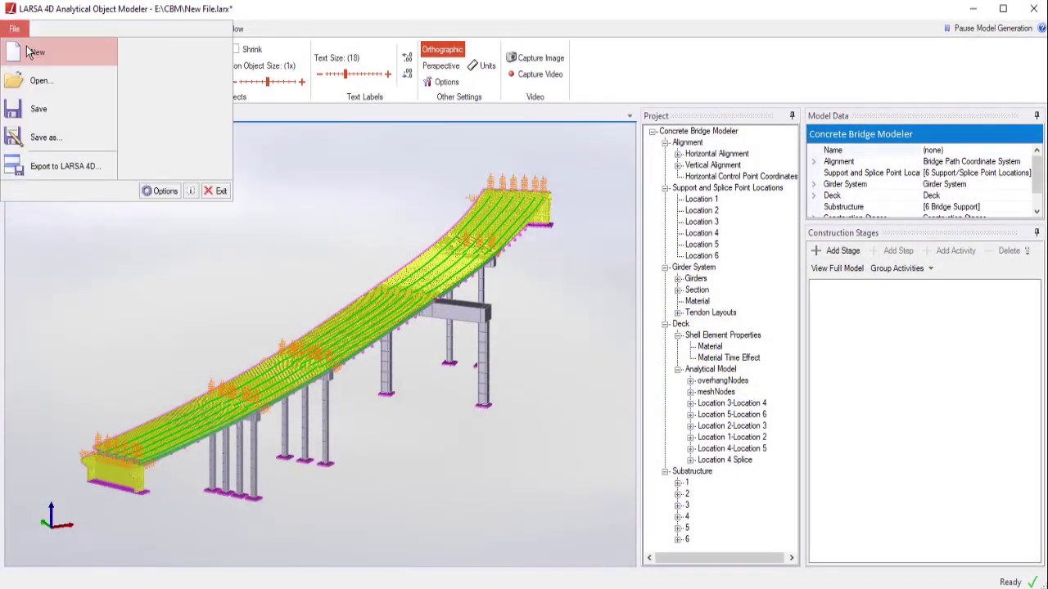